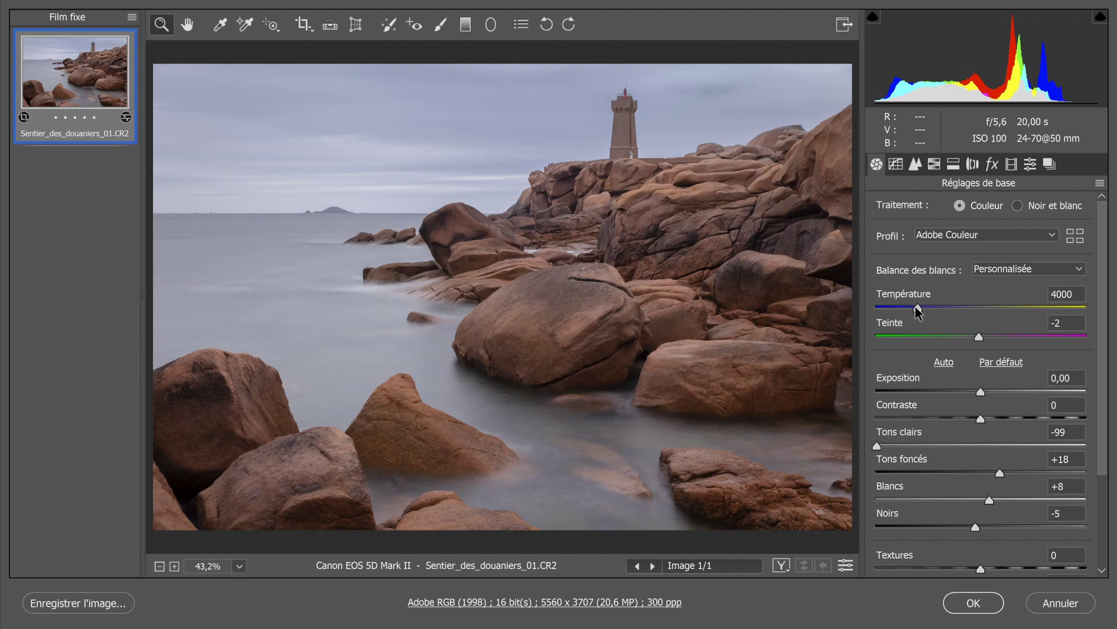
- Review the Basic tones (whites +8, blacks -5) and bring up Detail settings showing sharpening 51
scroll(969, 350, "down", 2)
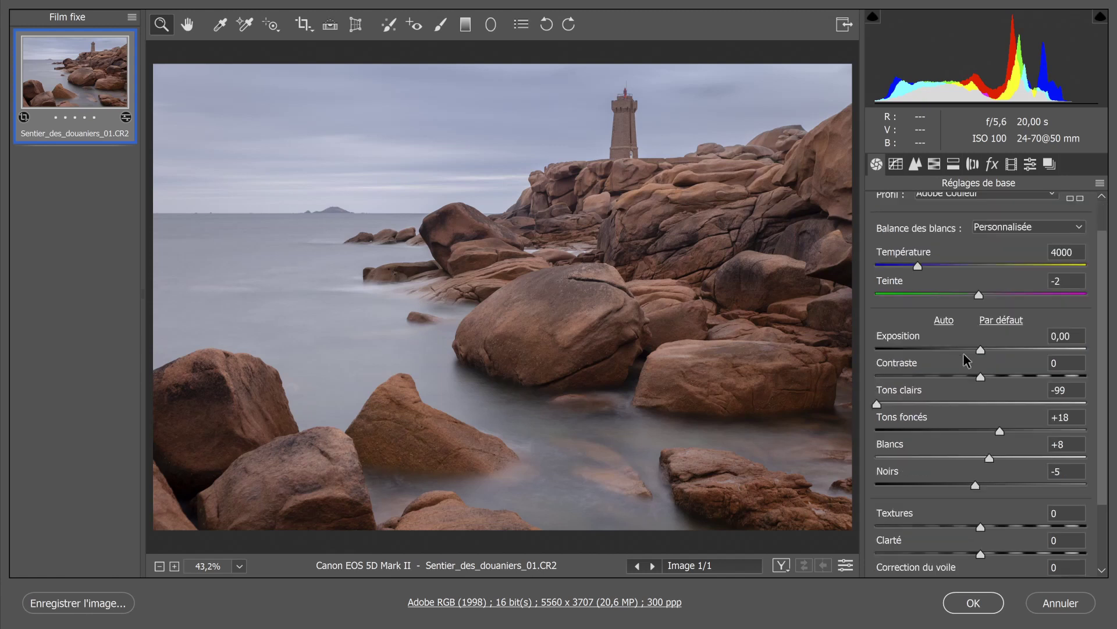
scroll(984, 364, "down", 2)
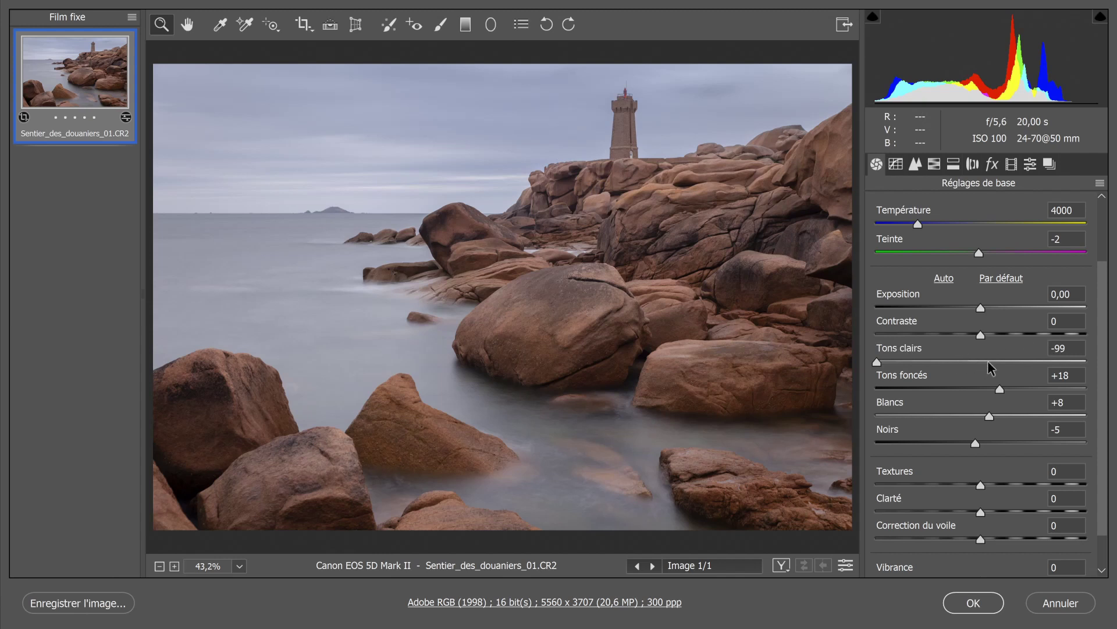
scroll(1001, 378, "down", 1)
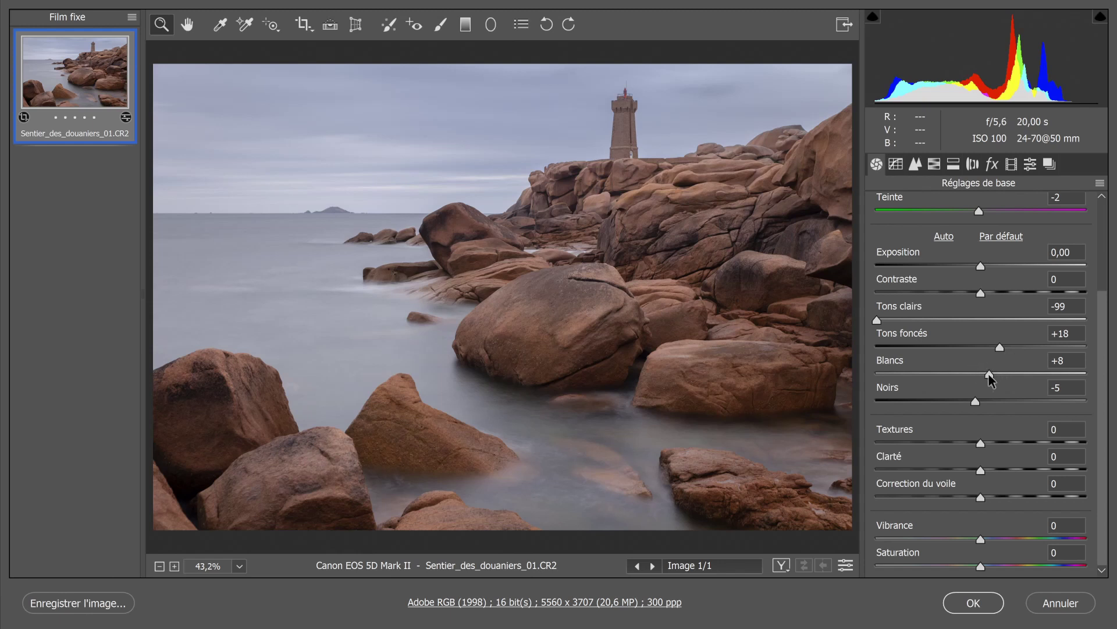
scroll(982, 402, "down", 1)
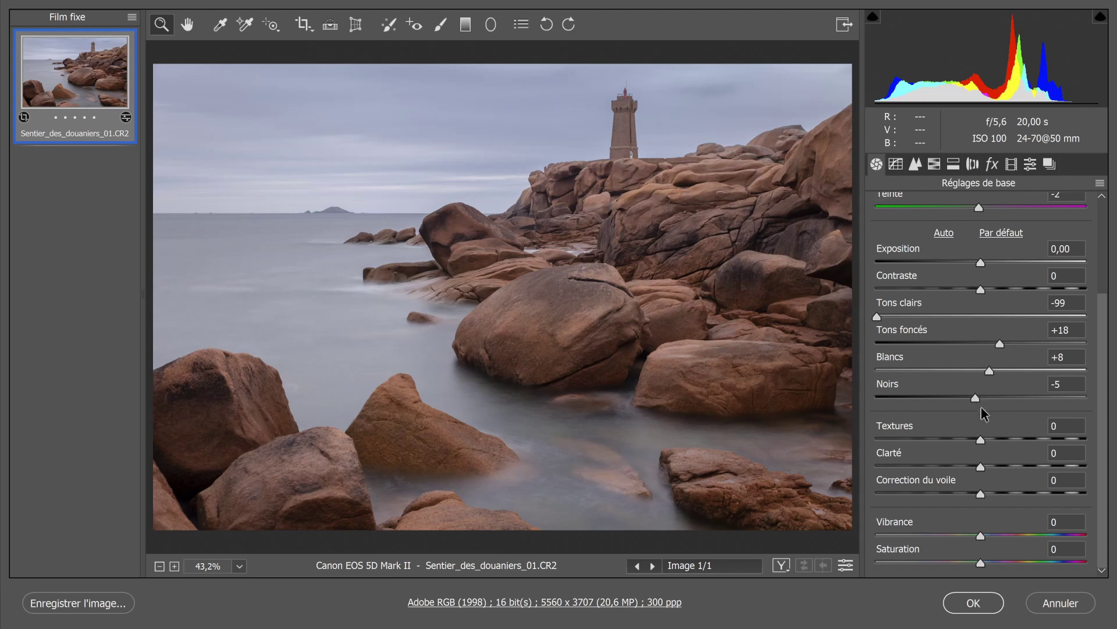
left_click(915, 165)
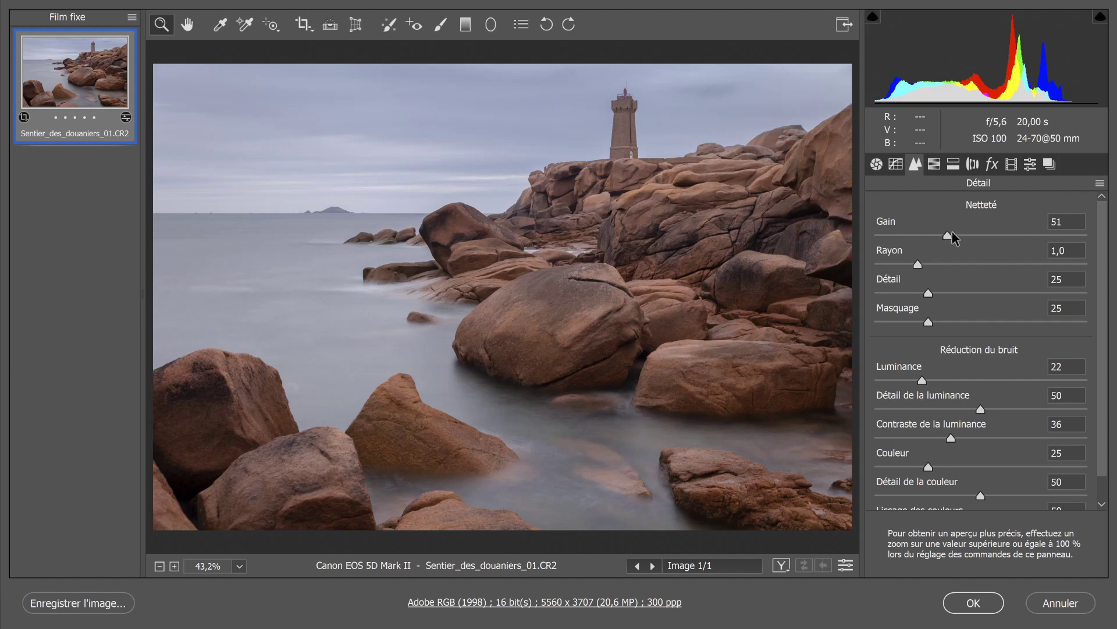
left_click(928, 321, "alt")
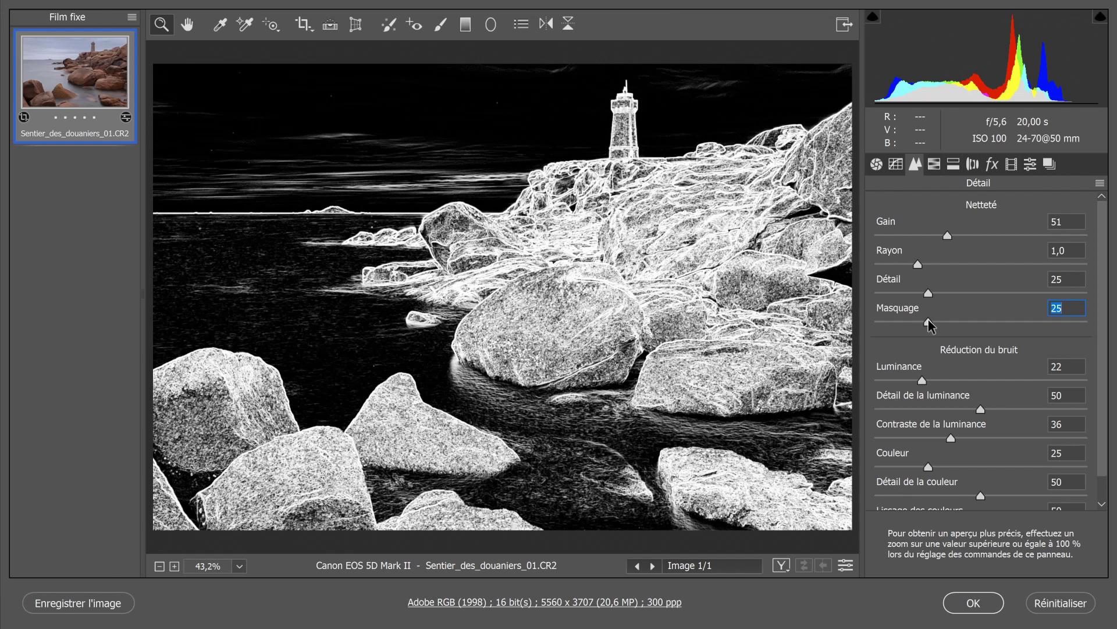
scroll(954, 330, "down", 1)
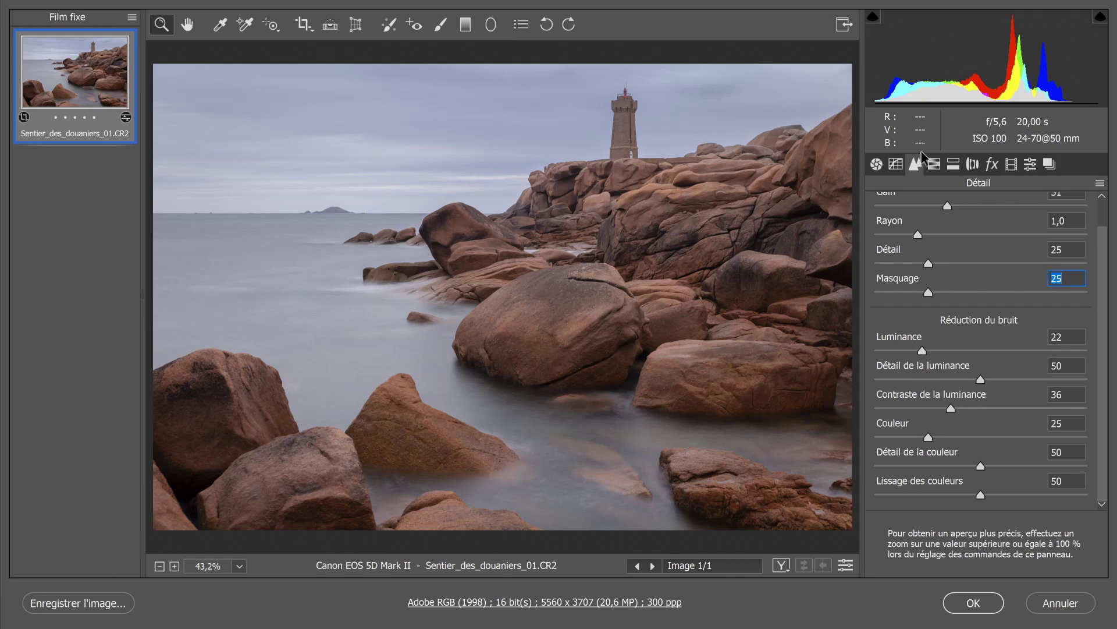
- Review the HSL saturation and luminance values (red +41, orange +8), then show Lens Corrections
left_click(934, 164)
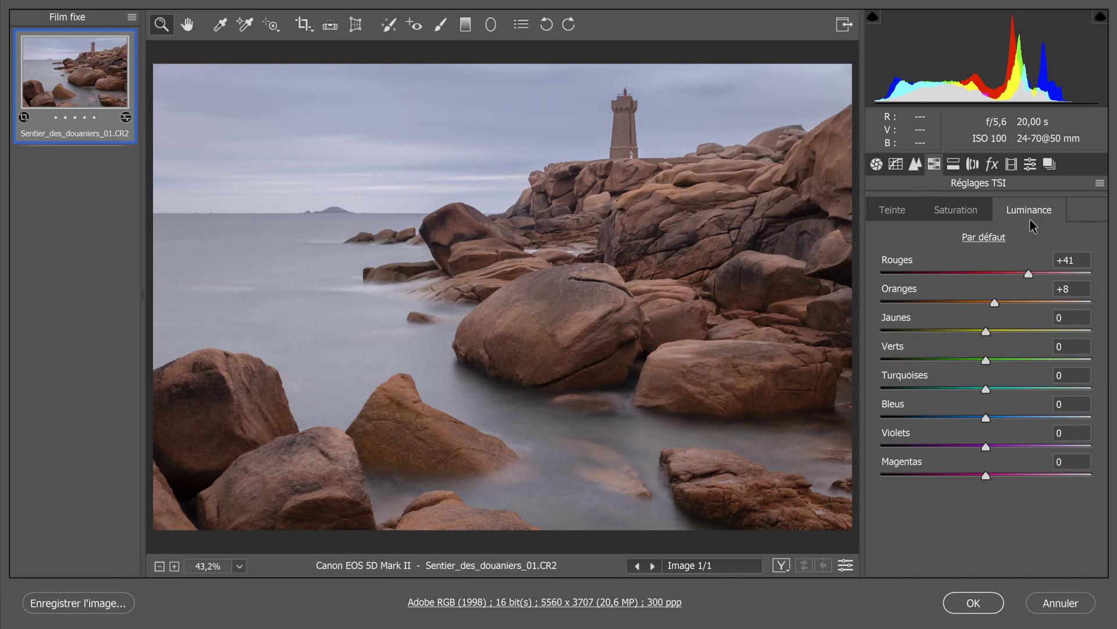
left_click(965, 211)
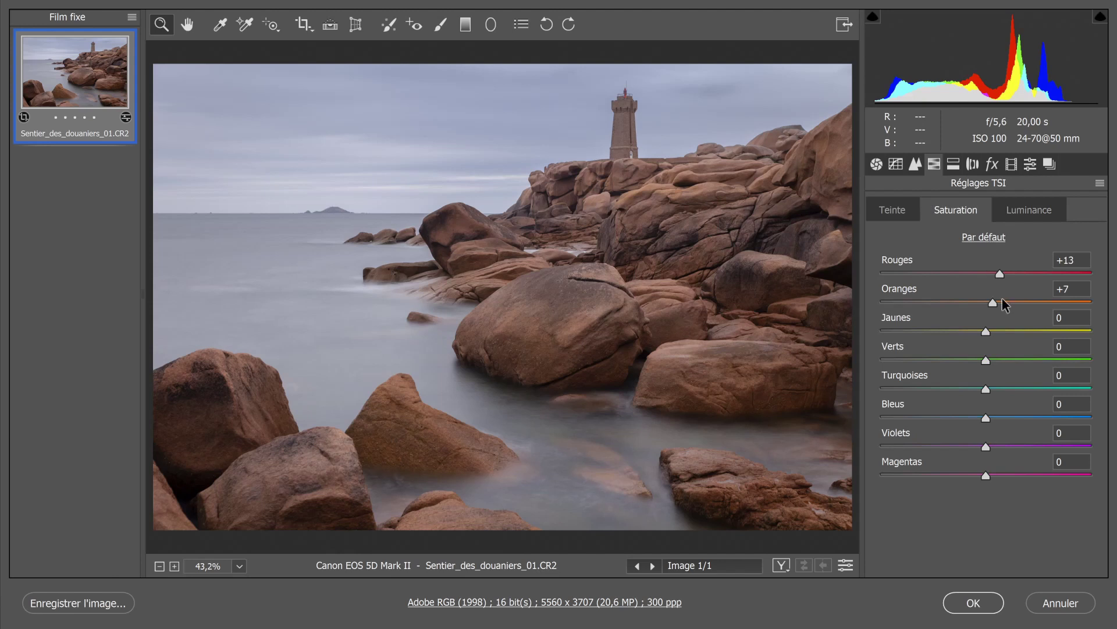
left_click(1028, 210)
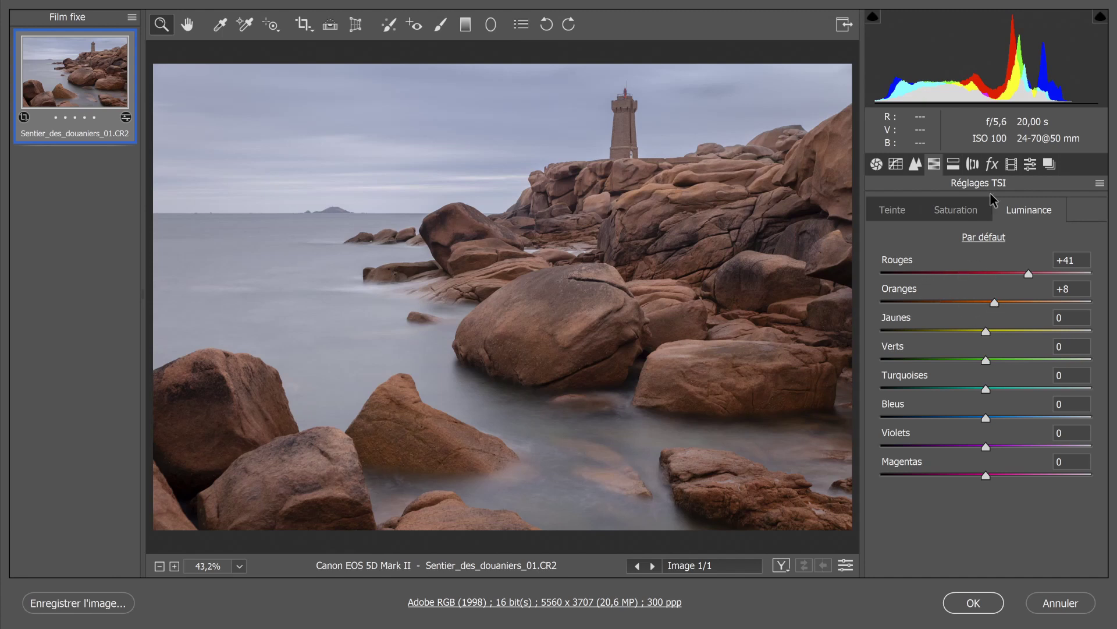
left_click(972, 166)
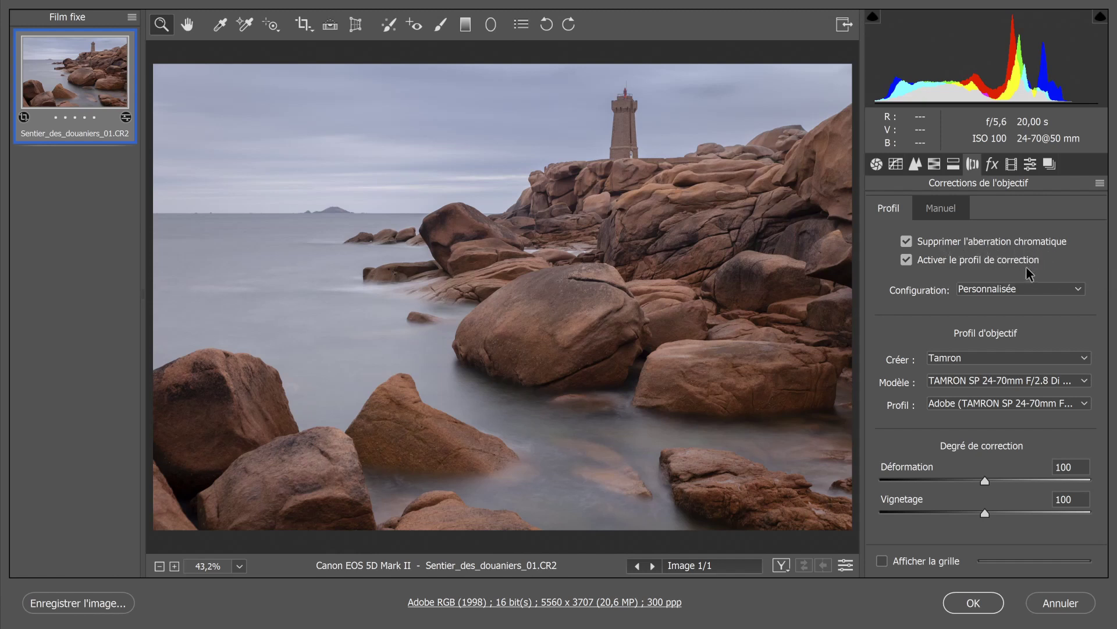
- Select the sky graduated filter: exposure -1.00, highlights -45, temperature -23
left_click(330, 24)
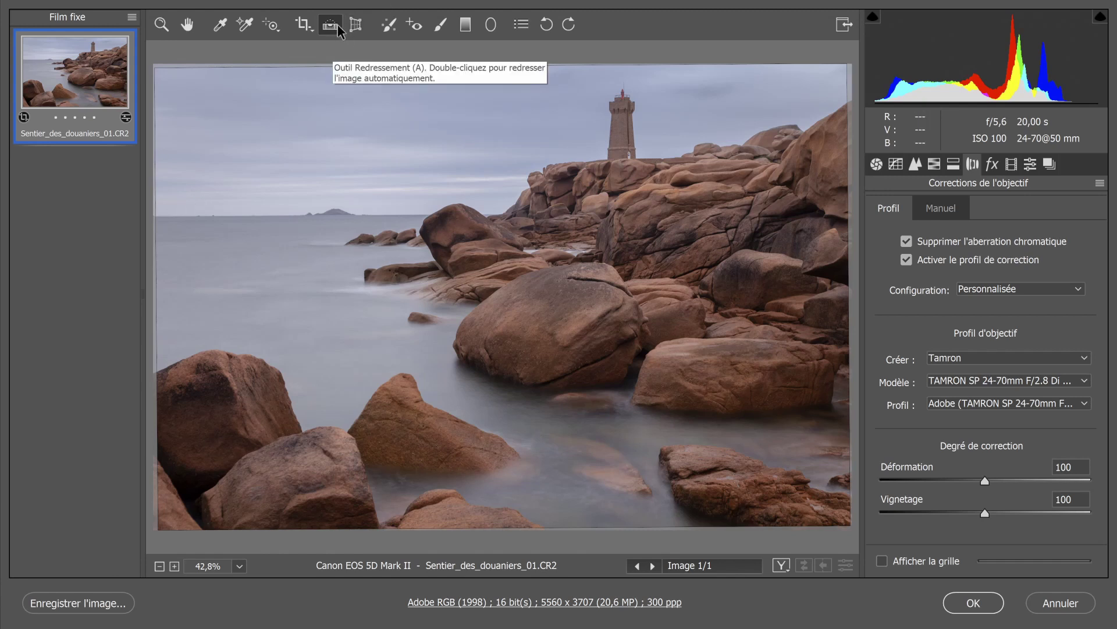
left_click(465, 24)
left_click_drag(437, 60, 439, 254)
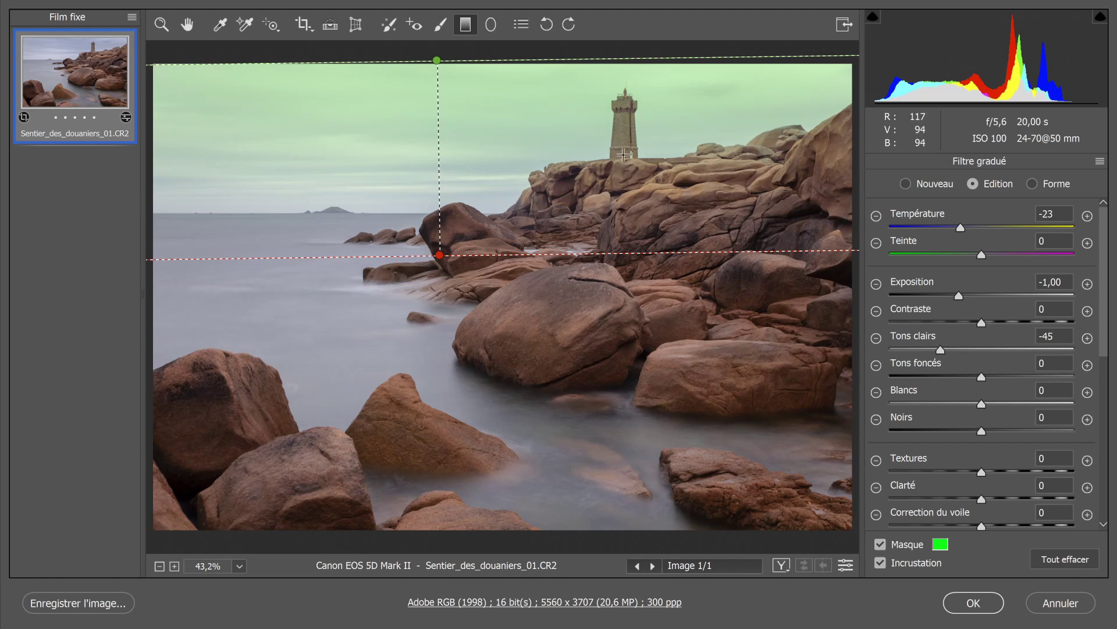
- Set the sky filter's luminance range mask to 77–100 after briefly widening it to compare
scroll(955, 446, "down", 4)
scroll(960, 442, "down", 2)
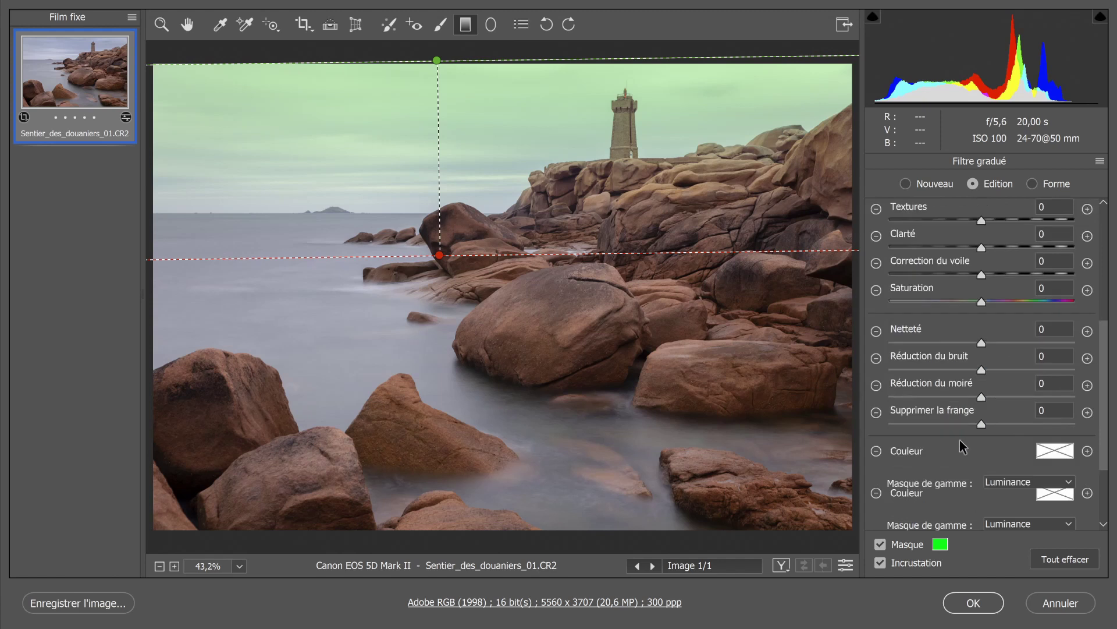
scroll(959, 439, "down", 2)
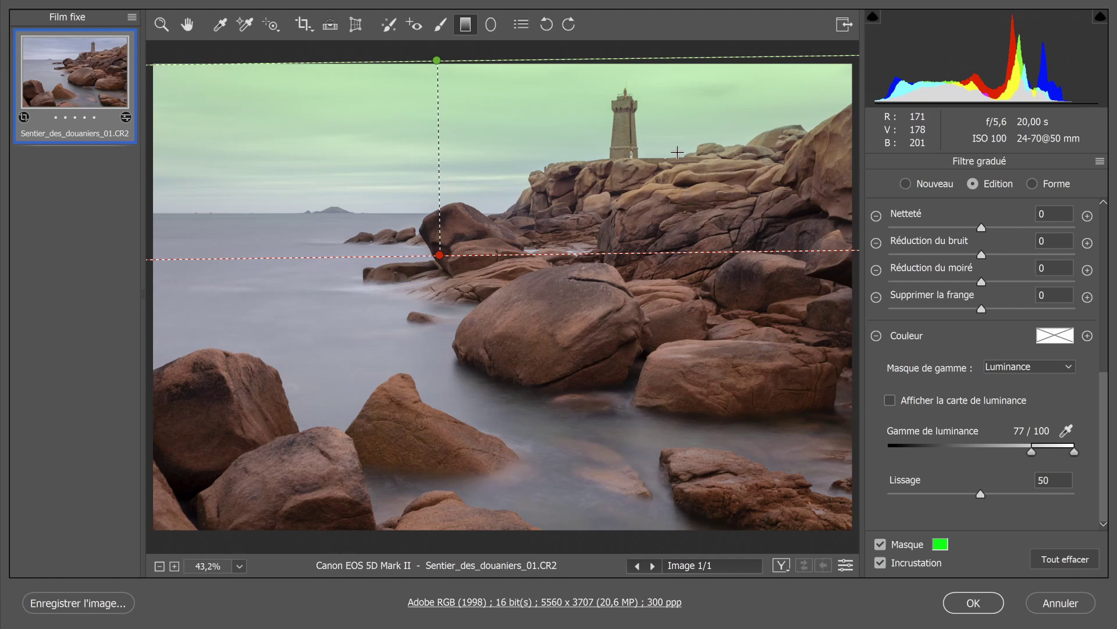
left_click_drag(1031, 452, 875, 449)
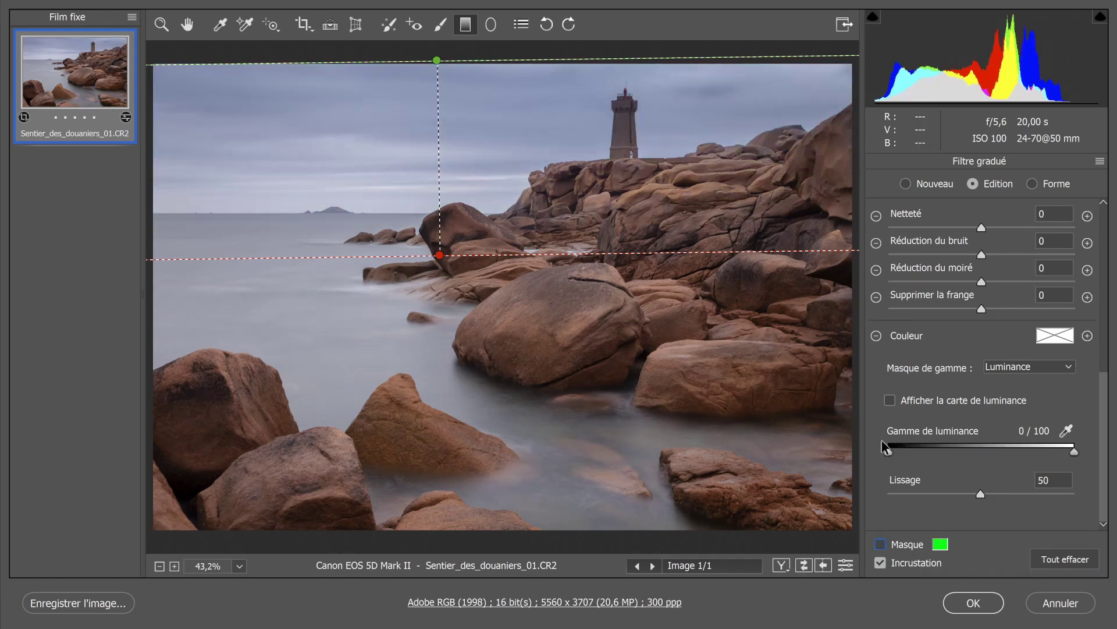
left_click_drag(890, 450, 1035, 452)
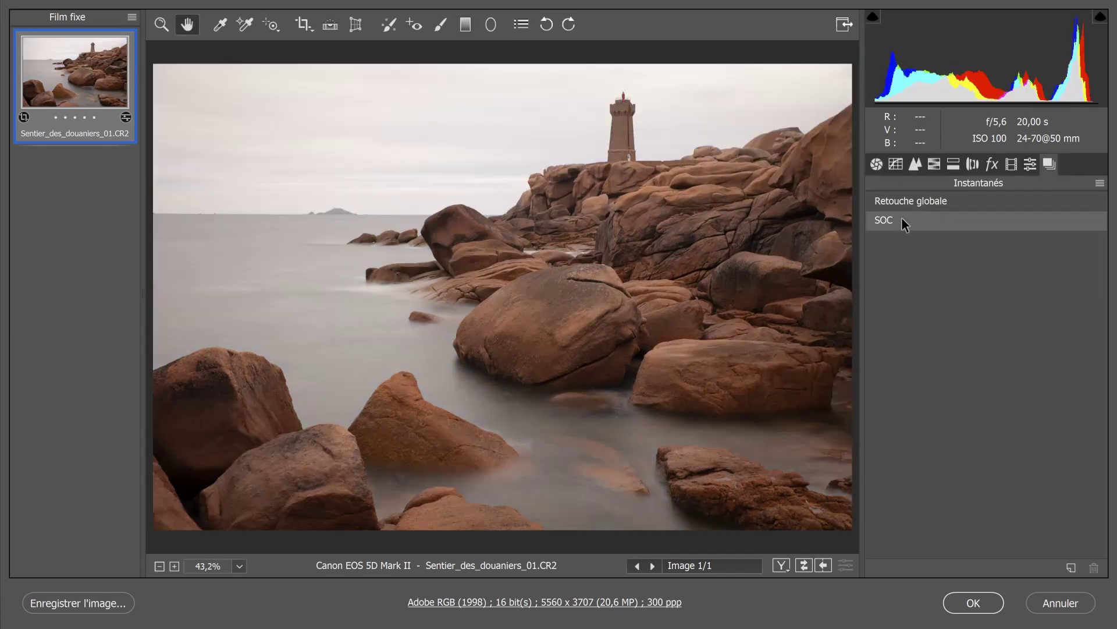
left_click(902, 219)
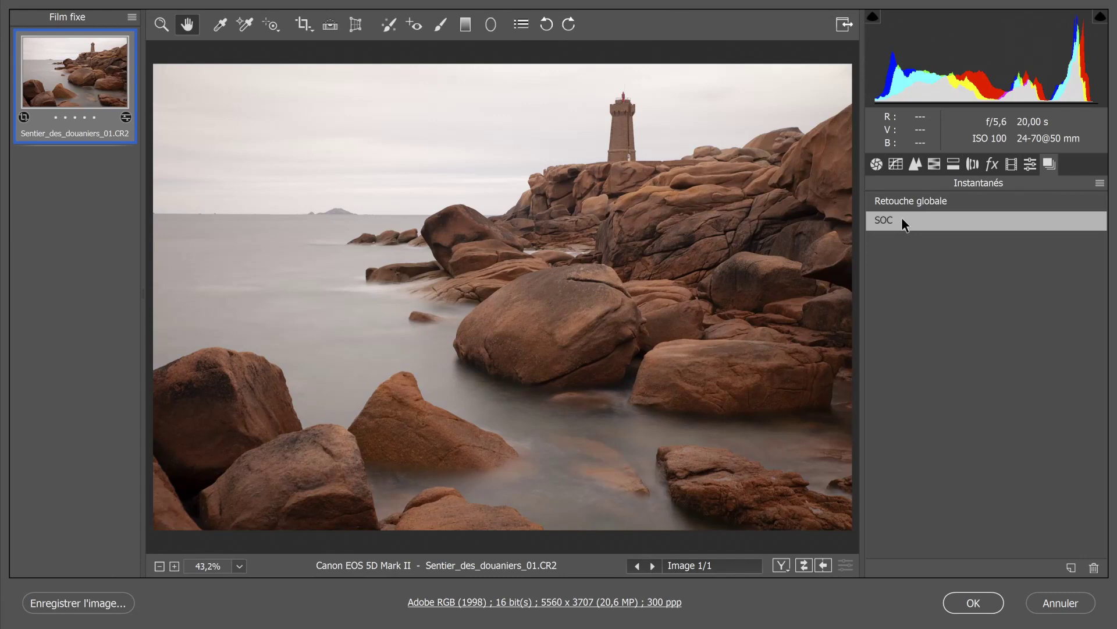
- Switch between the Retouche globale and SOC snapshots to compare the cooler and warmer versions
left_click(910, 200)
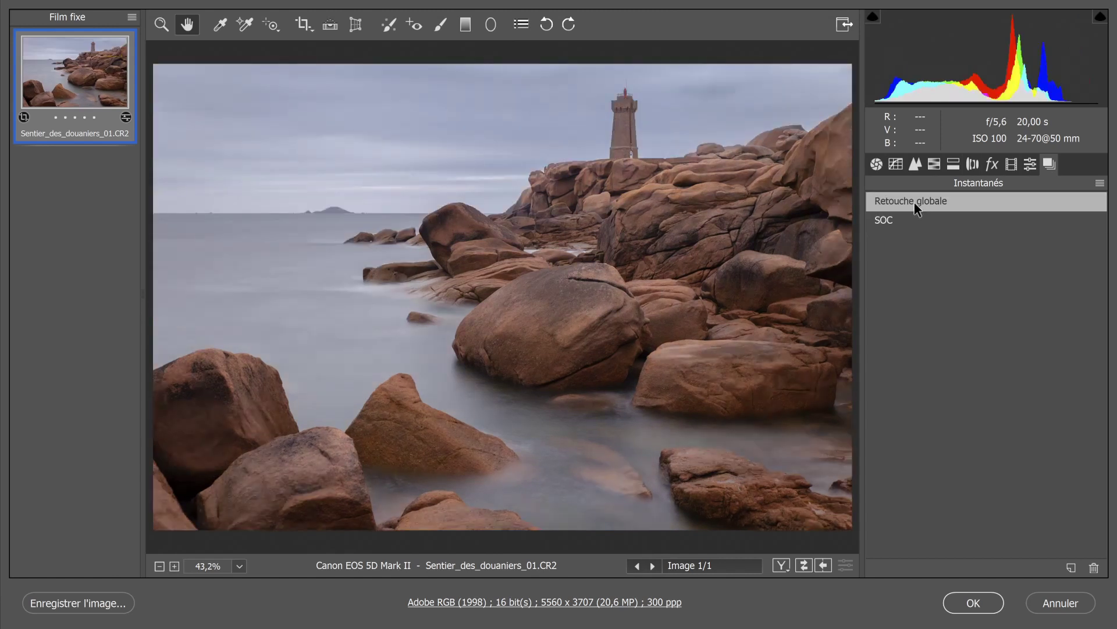
left_click(941, 213)
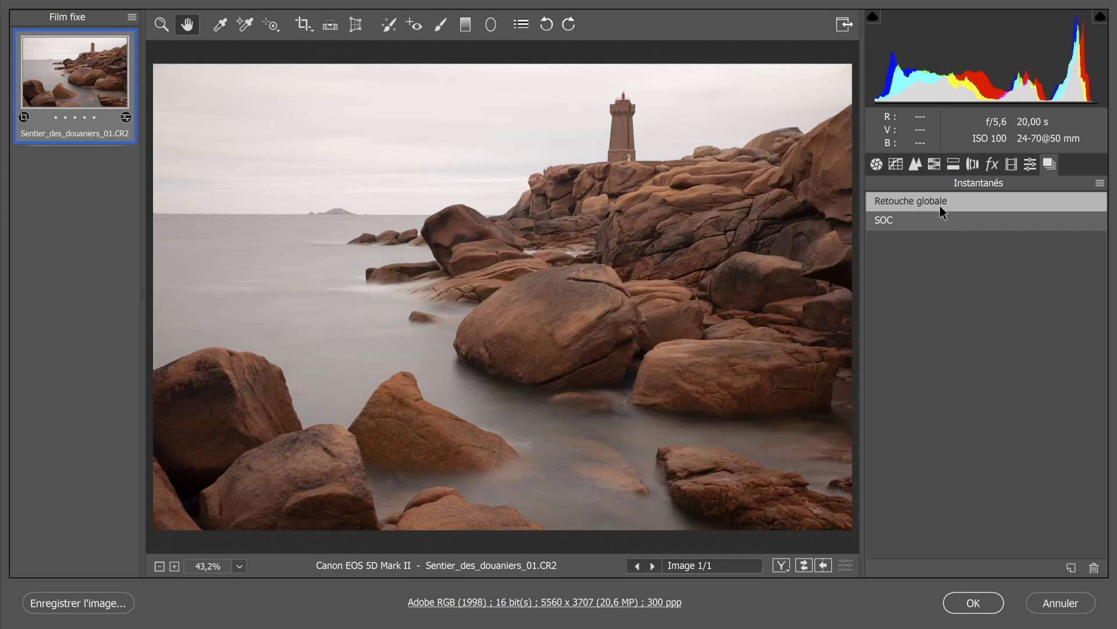
left_click(940, 199)
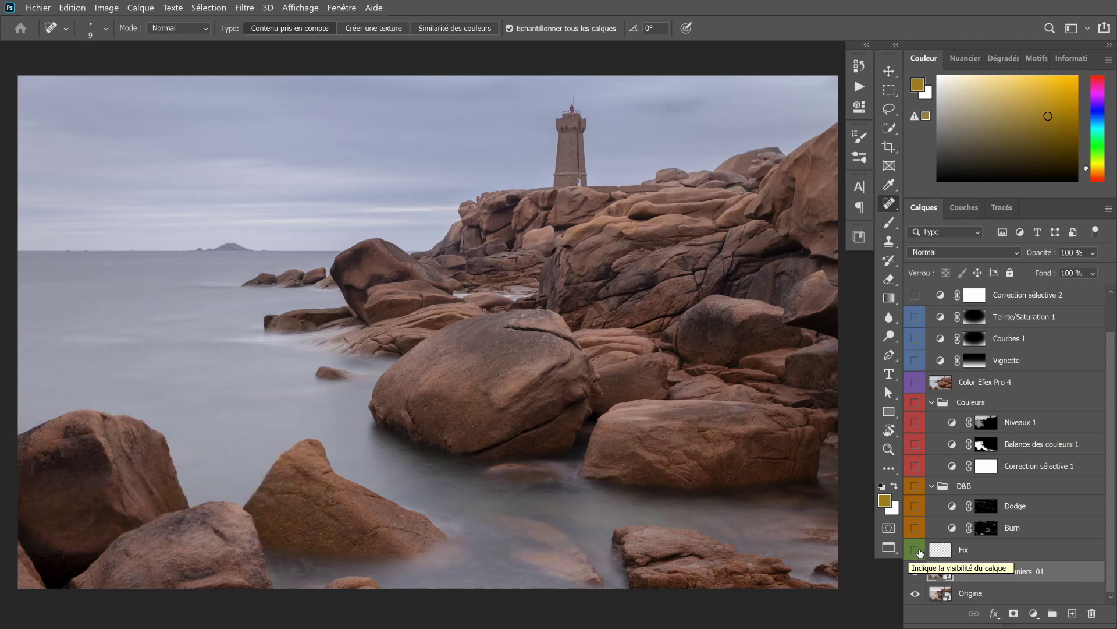
- Compare the Fix layer's dust retouching on and off, clearing the dust-spot selections
left_click(917, 550)
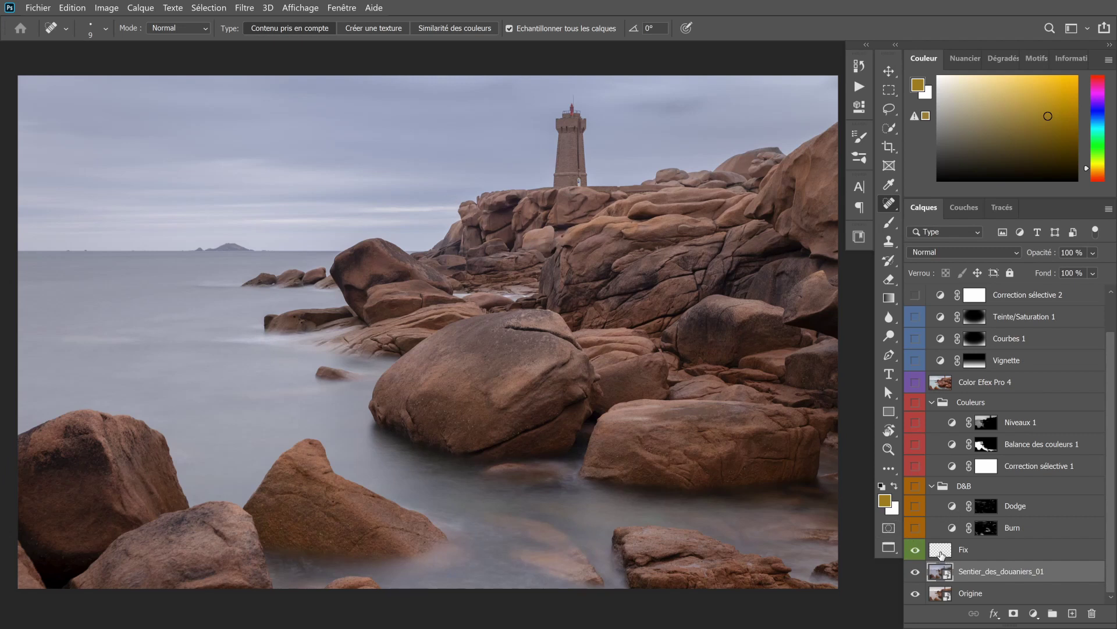
scroll(195, 211, "up", 2)
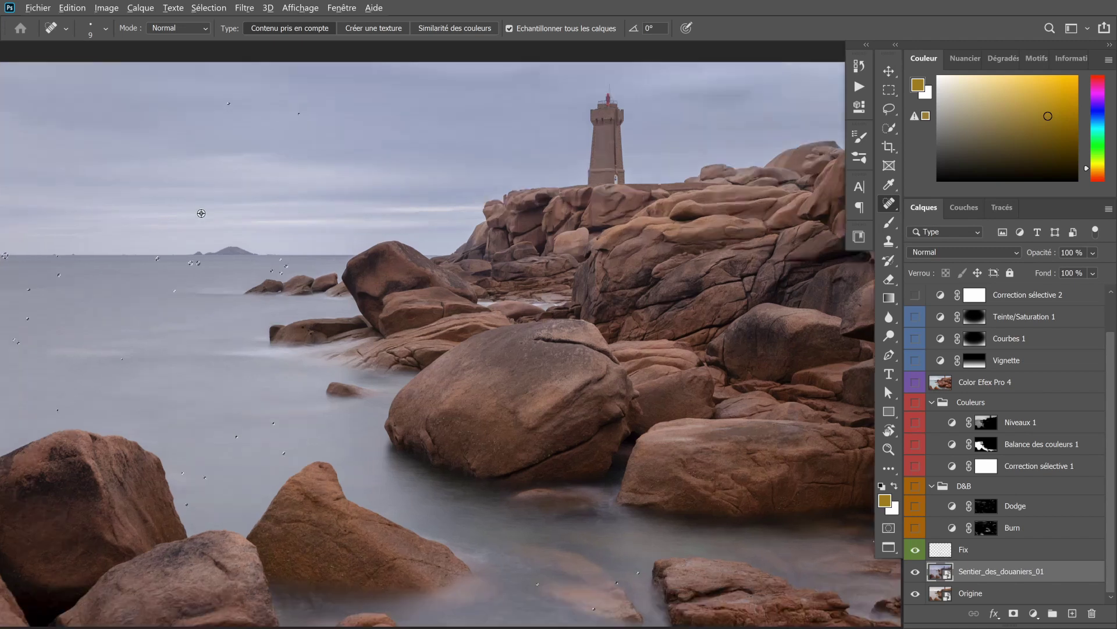
scroll(214, 236, "up", 2)
scroll(294, 241, "up", 2)
scroll(398, 337, "up", 1)
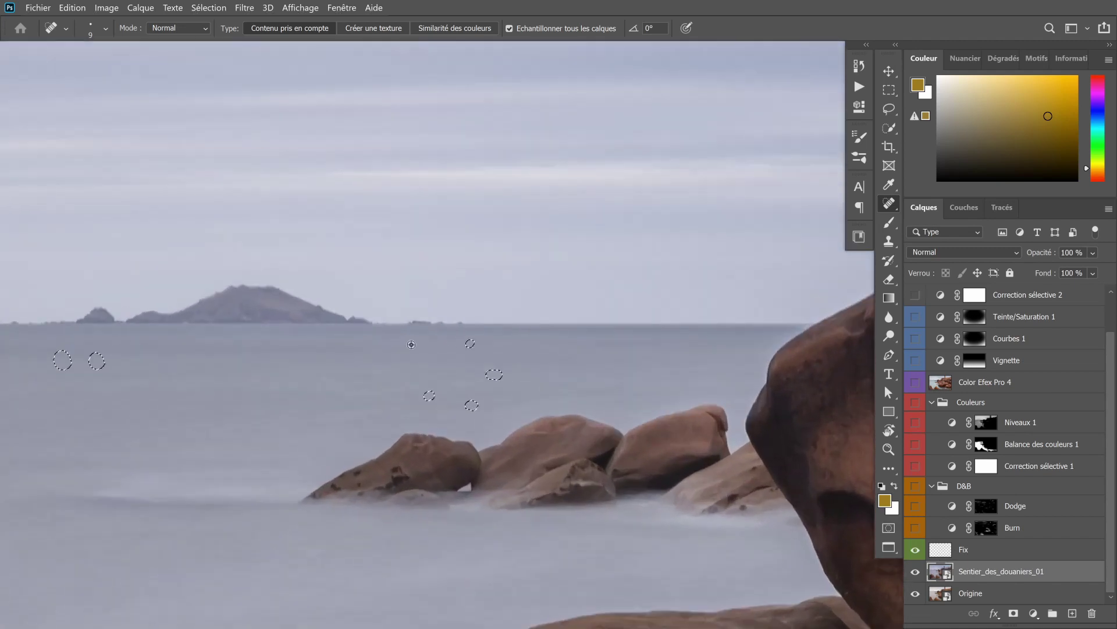
scroll(398, 338, "up", 2)
scroll(398, 338, "up", 2)
left_click(916, 549)
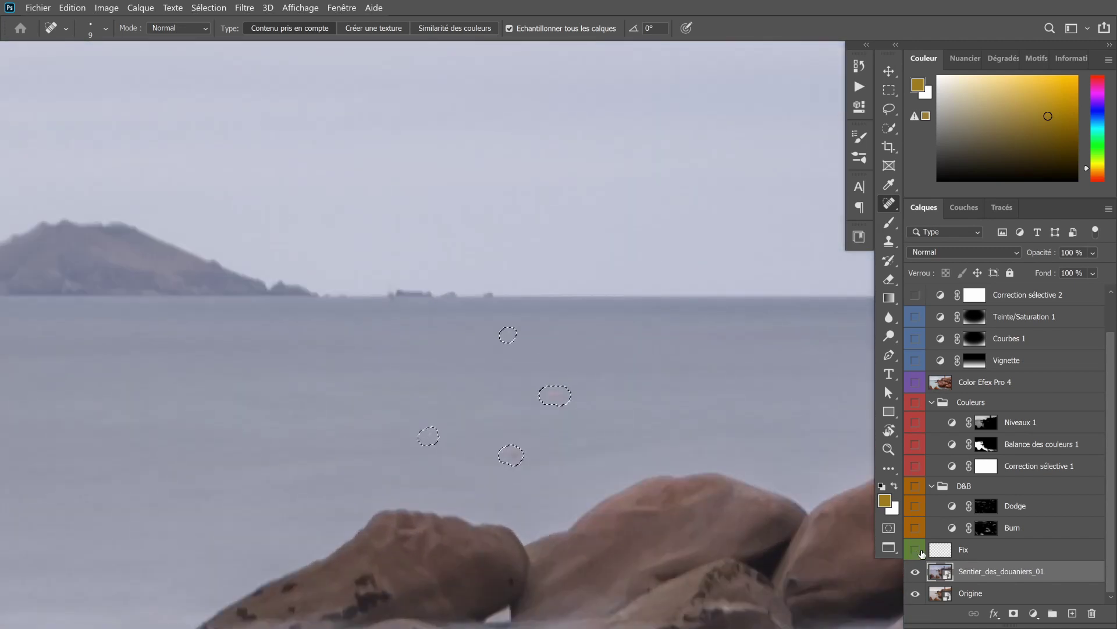
key("ctrl+d")
left_click(916, 550)
right_click(889, 204)
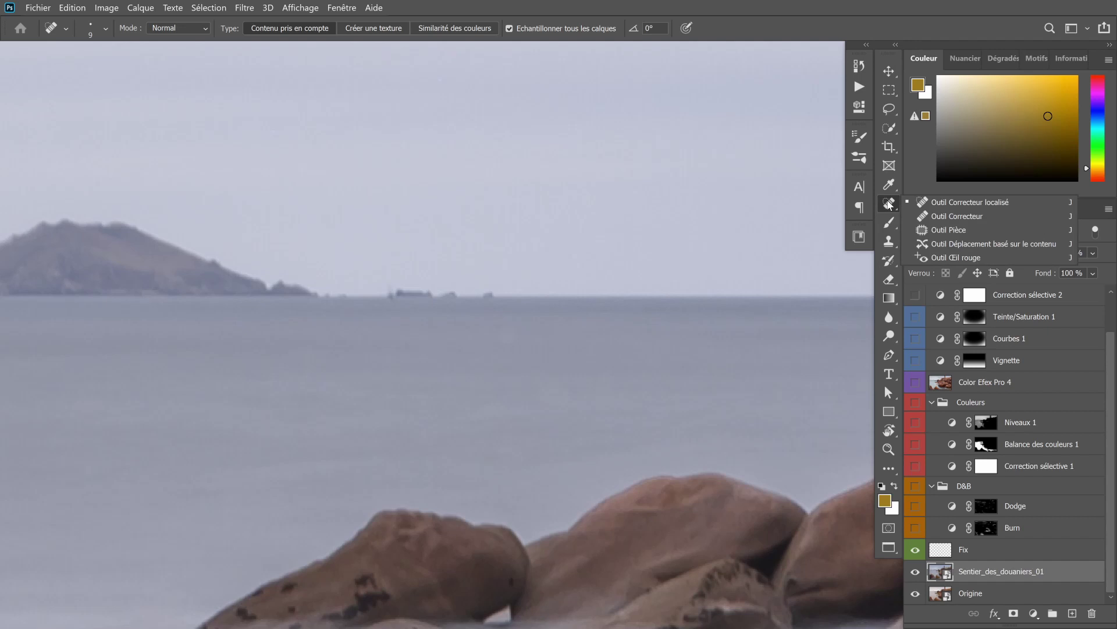
key("Escape")
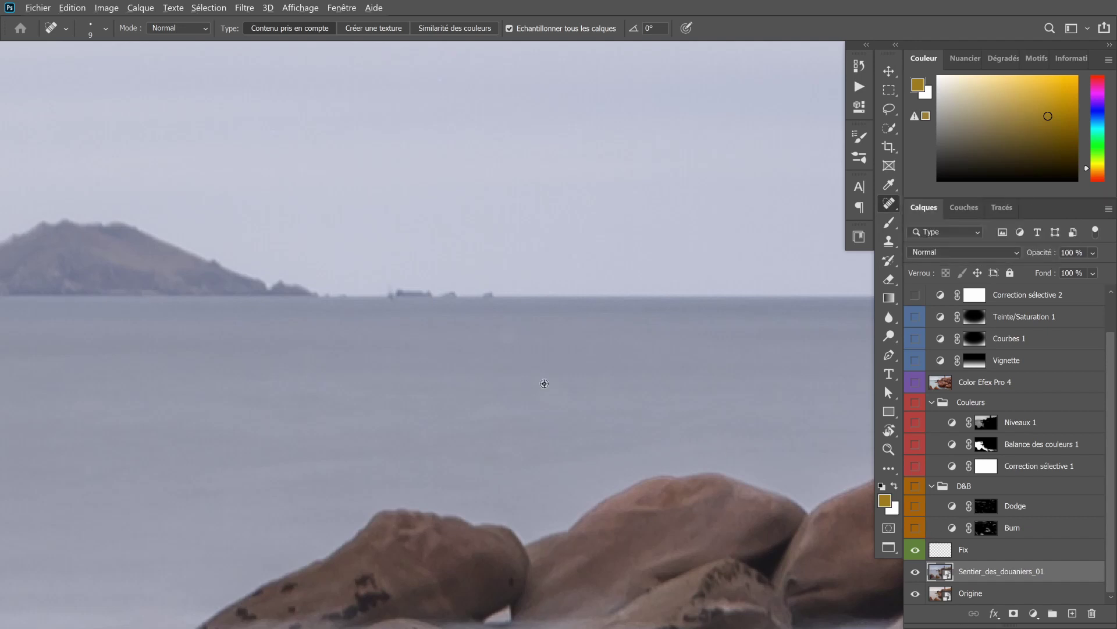
- Zoom out and pan until the lighthouse and pink rocks are in view
scroll(550, 384, "down", 1)
scroll(564, 390, "down", 1)
scroll(591, 399, "down", 2)
scroll(635, 410, "down", 1)
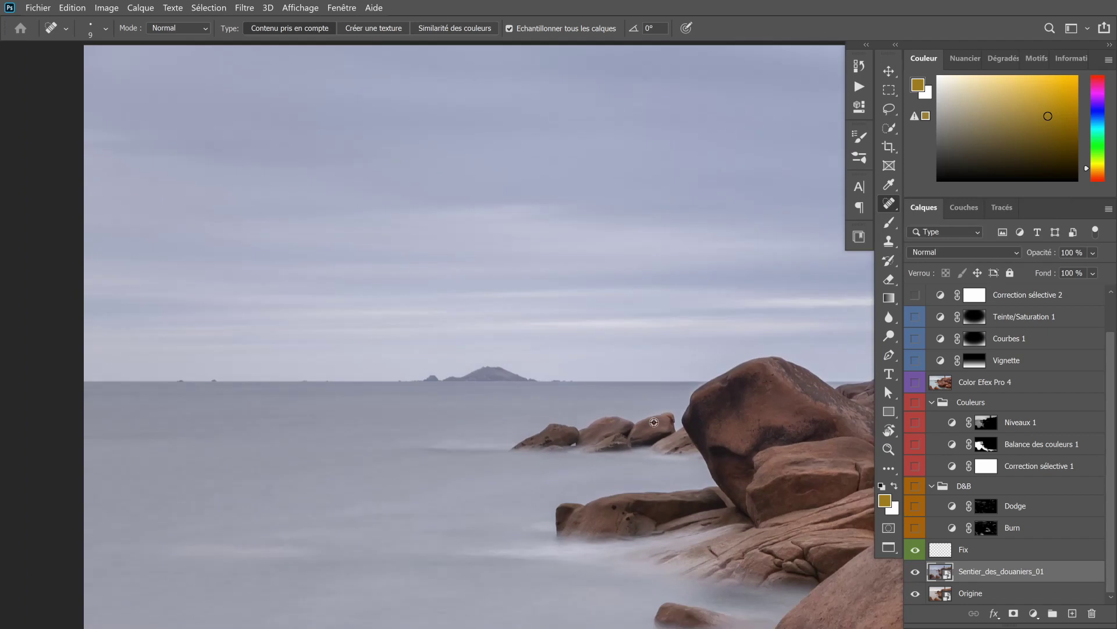
scroll(663, 414, "down", 2)
scroll(741, 424, "up", 2)
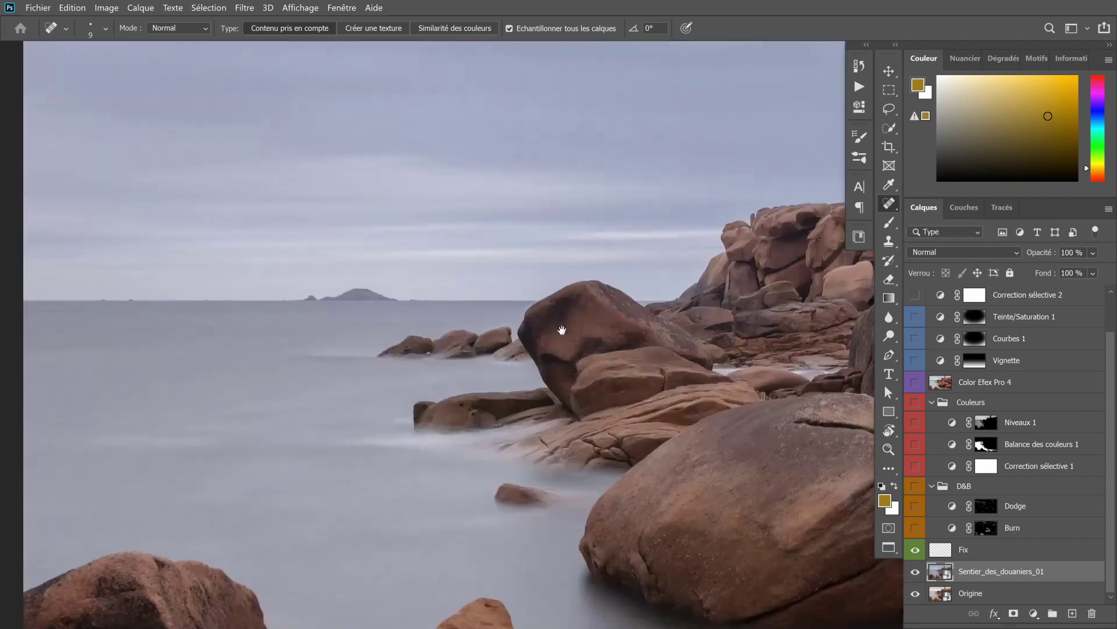
left_click_drag(566, 324, 546, 362)
scroll(623, 365, "down", 1)
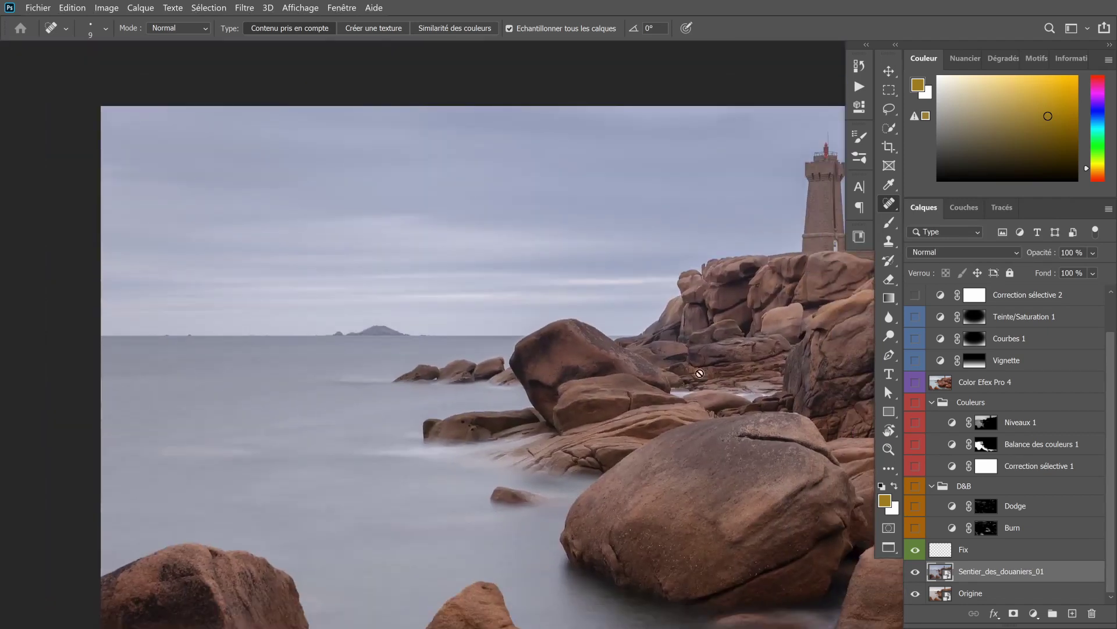
left_click_drag(719, 377, 637, 326)
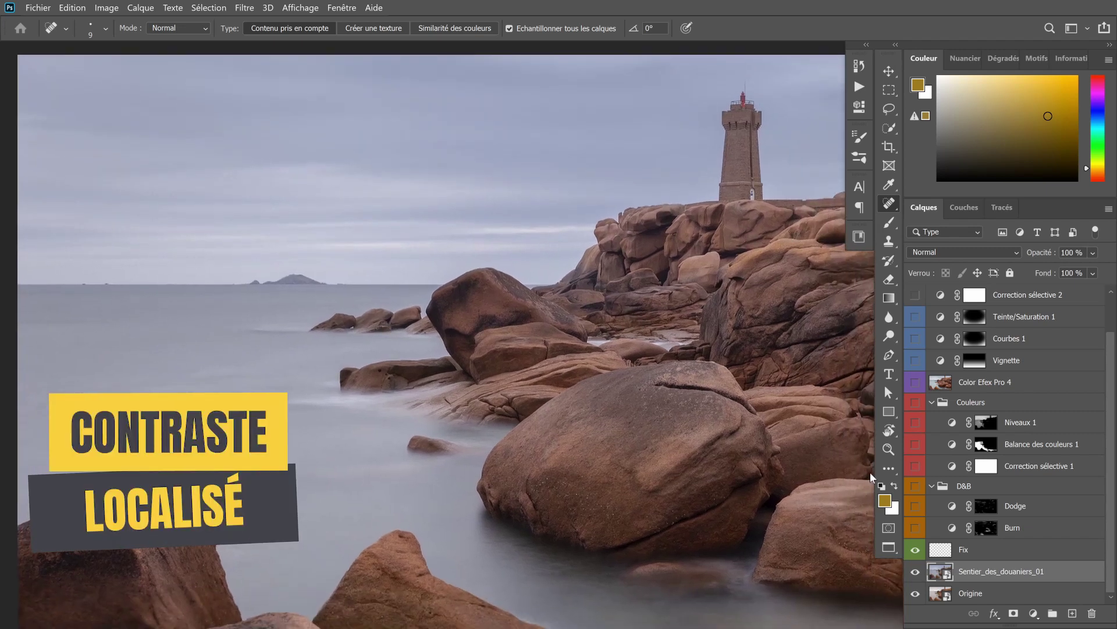
- Show the D&B group with only Dodge visible and view its Levels (luminosity, midtones 1.33)
left_click(915, 486)
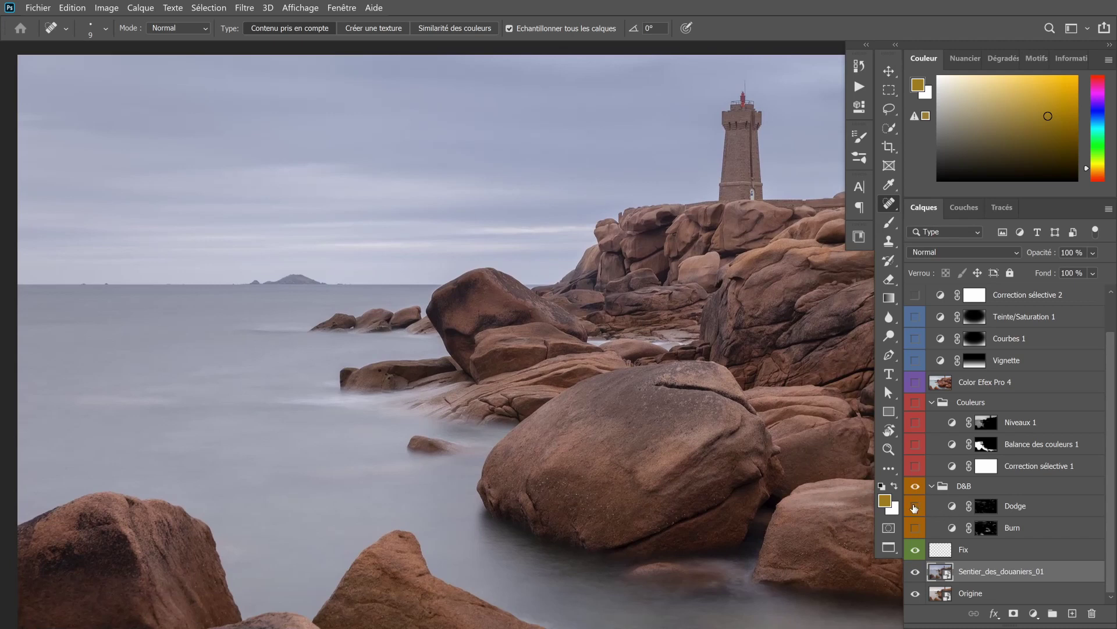
left_click(915, 507)
left_click(916, 528)
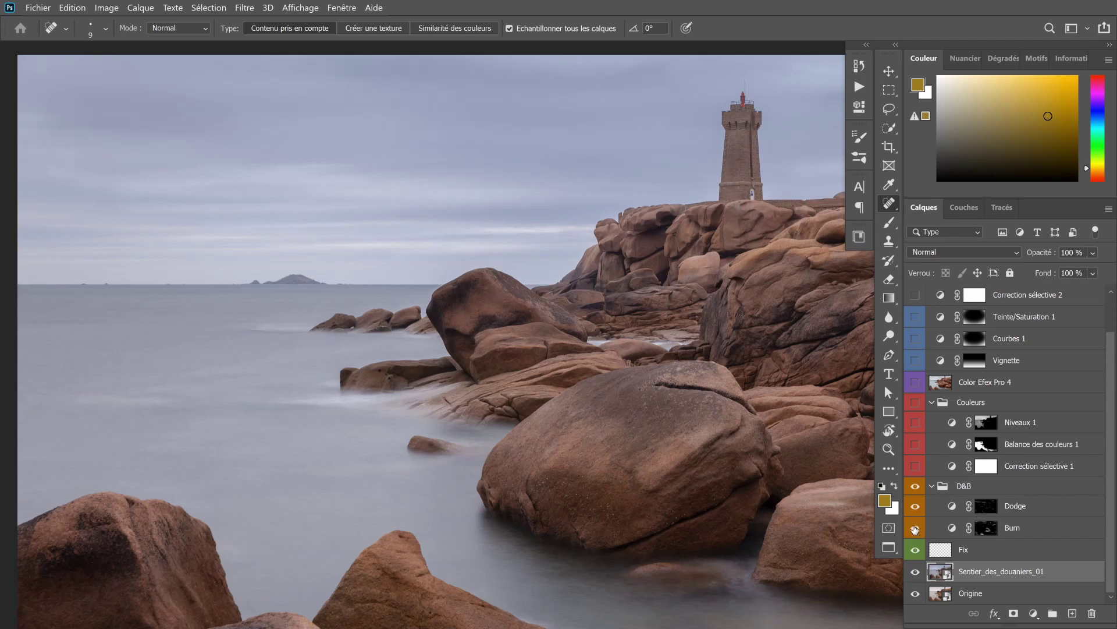
scroll(780, 451, "down", 1)
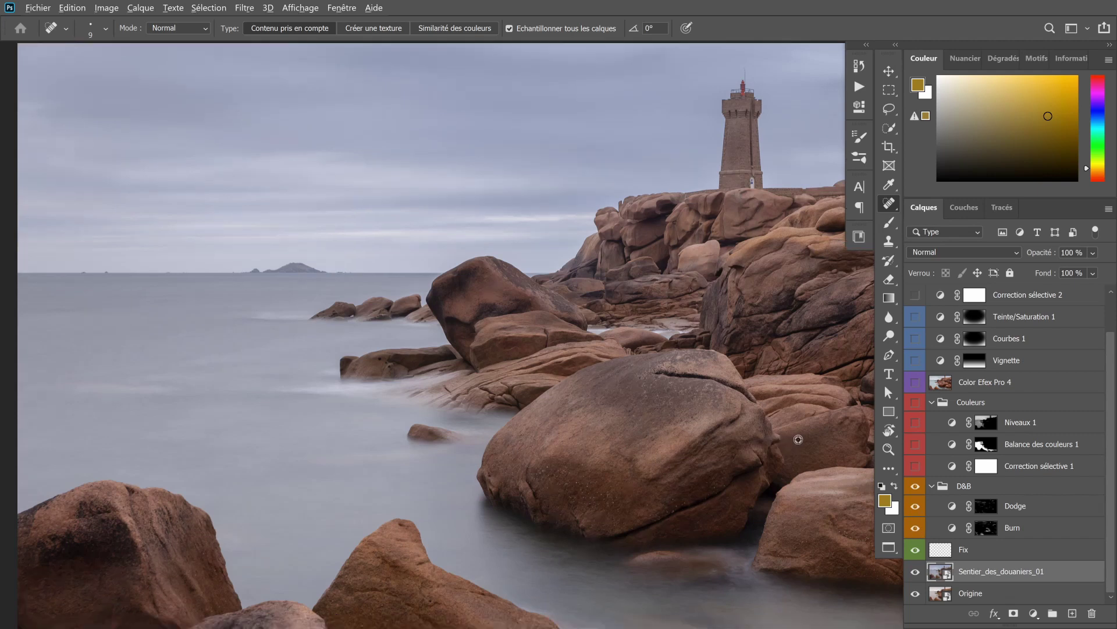
scroll(804, 439, "down", 2)
key("ctrl+0")
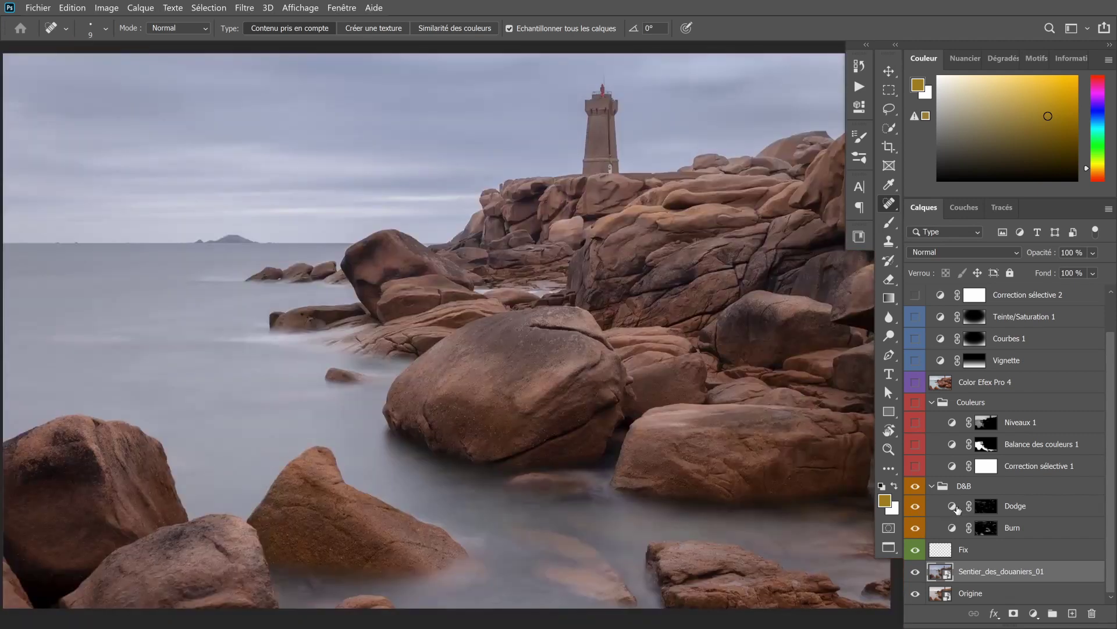
left_click(918, 527)
double_click(952, 506)
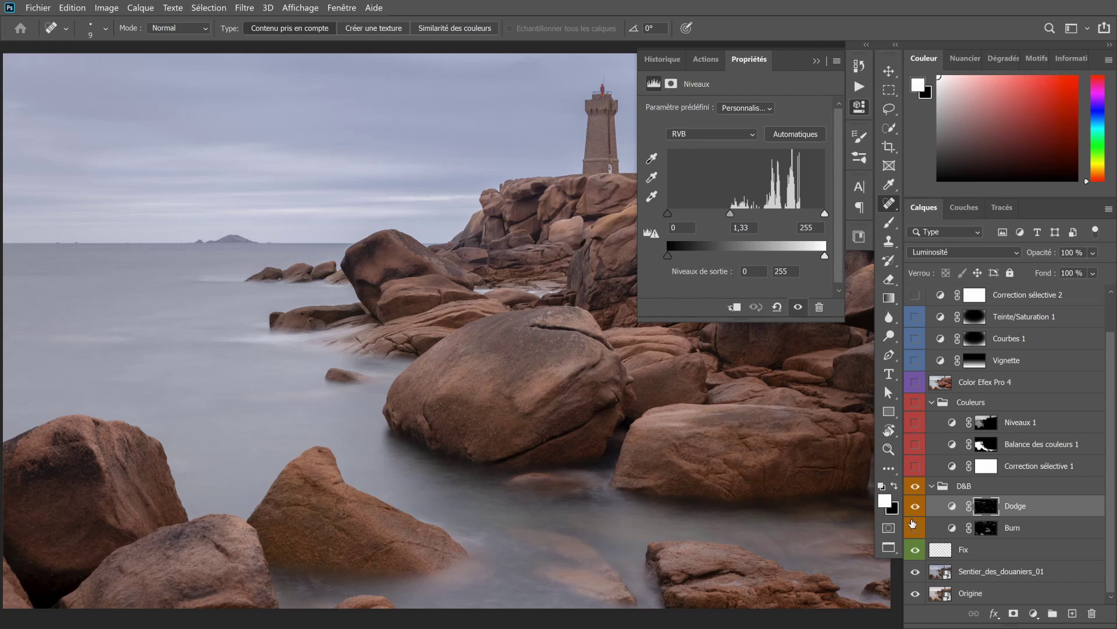
- Toggle Dodge to compare, preview its painted mask strokes, then turn the Burn layer back on
left_click(915, 507)
left_click(915, 508)
left_click(859, 106)
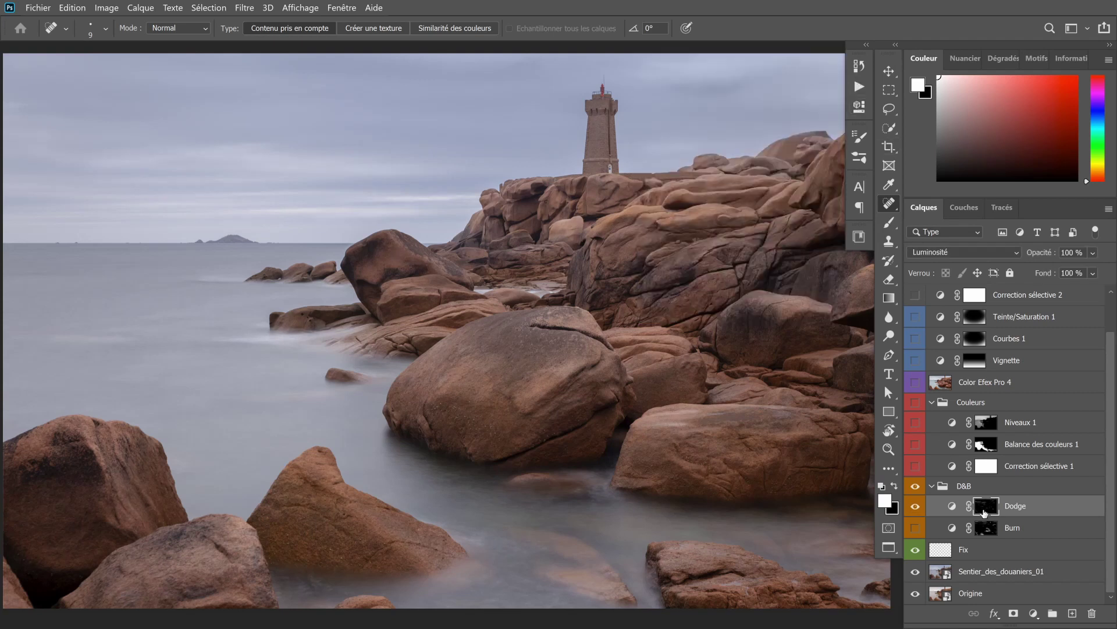
key("alt")
left_click(990, 510, "alt")
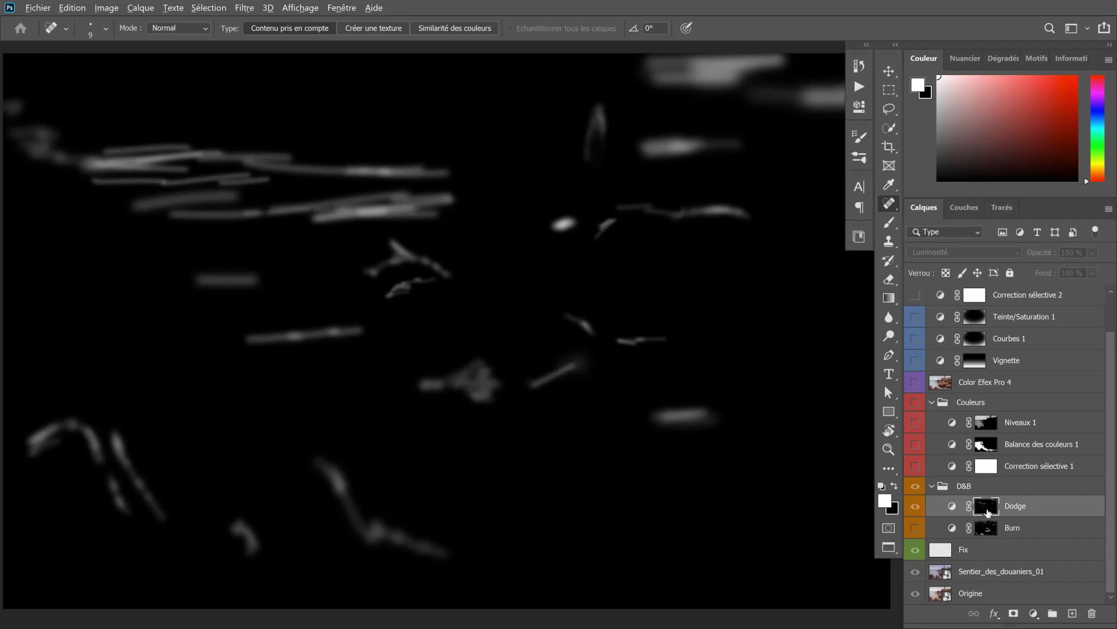
left_click(988, 510, "alt")
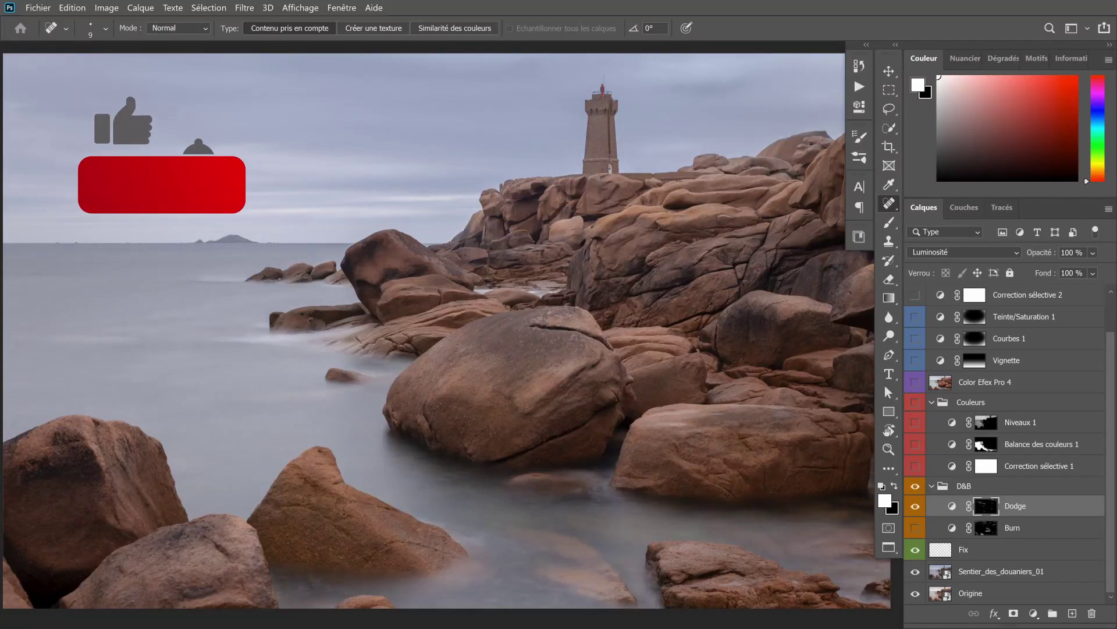
left_click(915, 528)
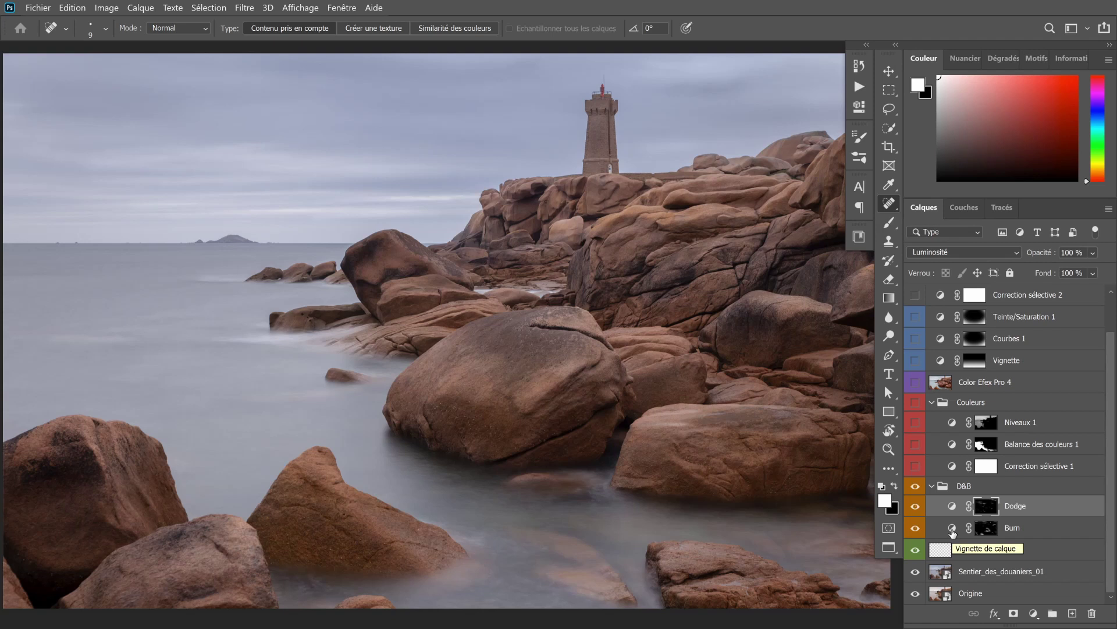
double_click(952, 530)
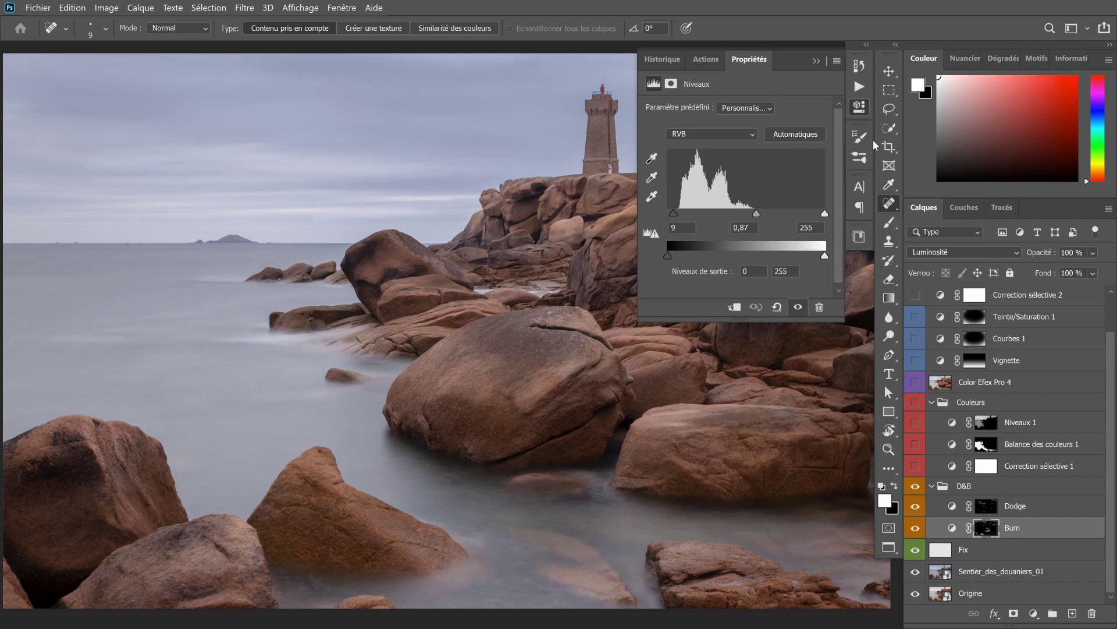
left_click(860, 107)
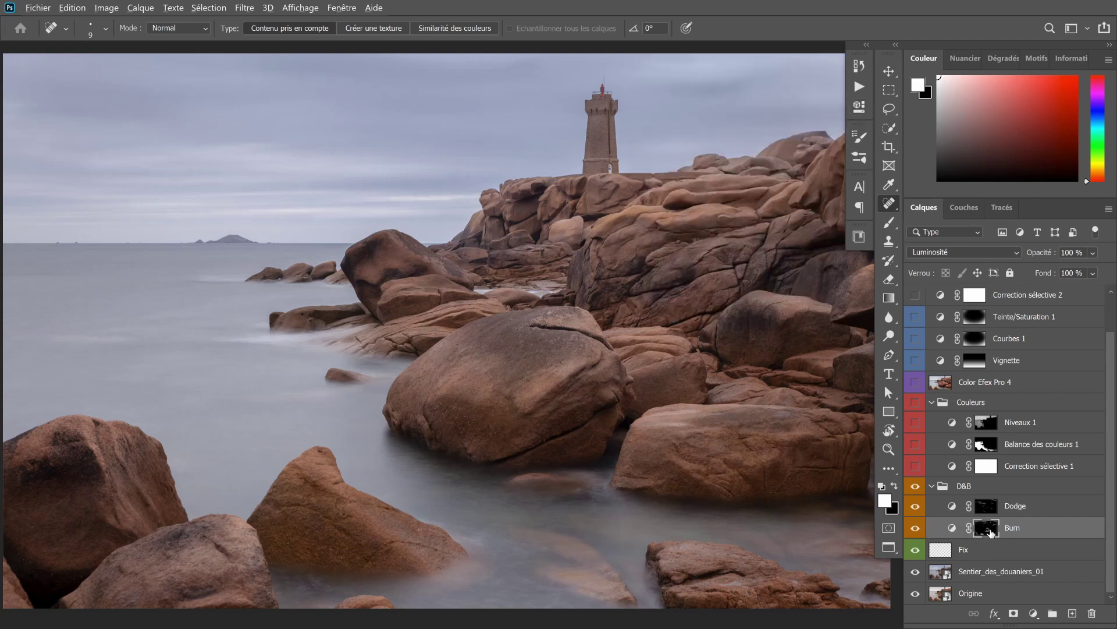
left_click(989, 531, "alt")
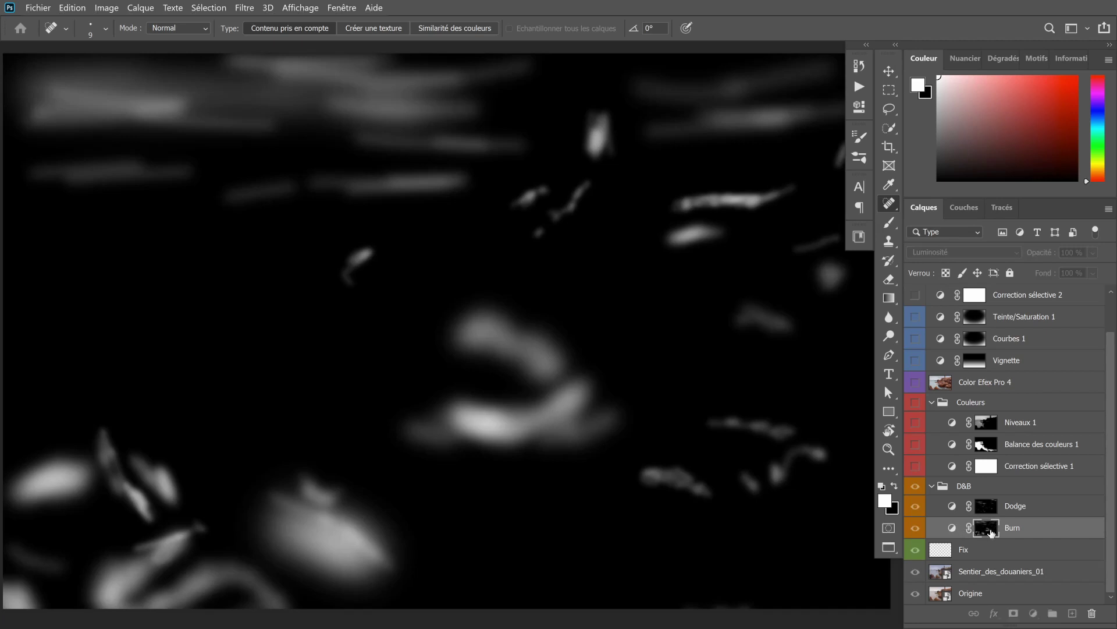
left_click(914, 499)
left_click(916, 488)
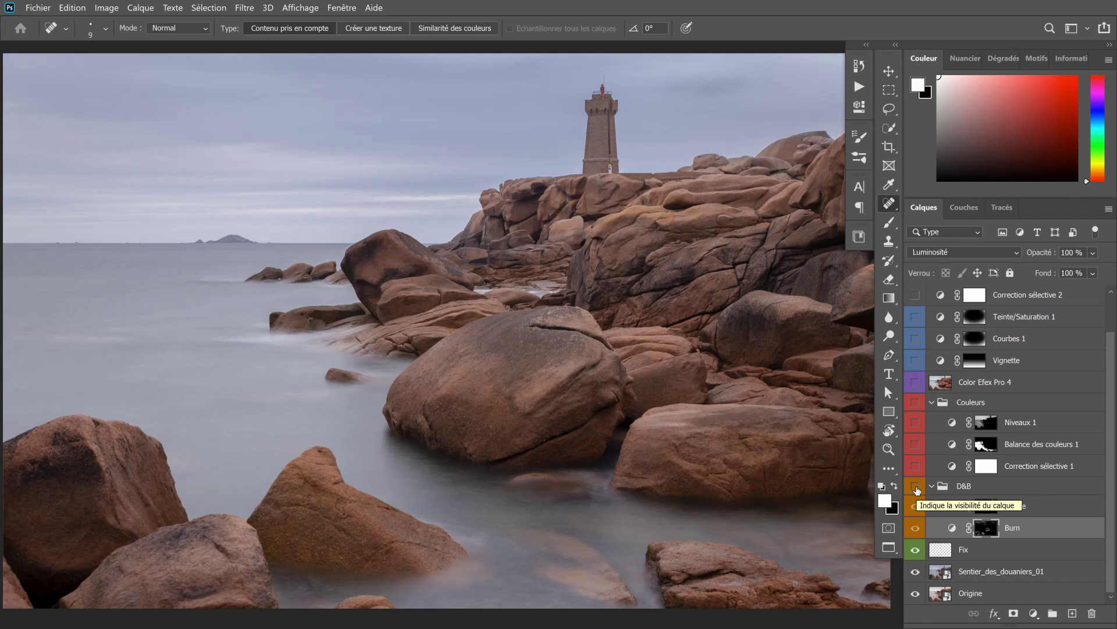
left_click(916, 488)
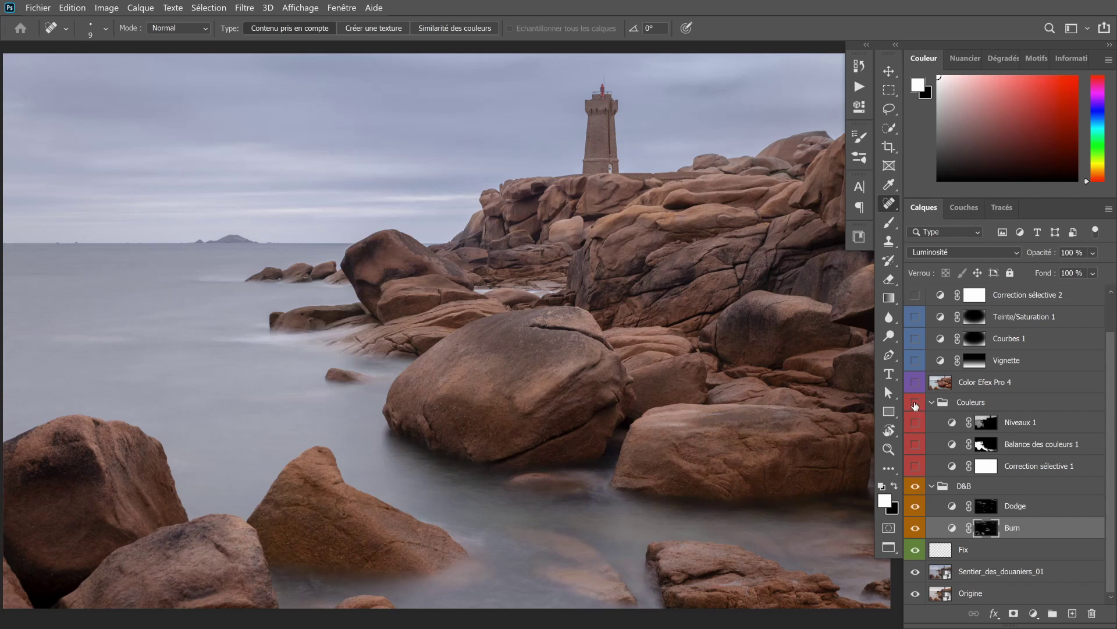
- Enable the Couleurs group with Correction sélective 1 (Rouges reviewed) and Balance des couleurs 1
left_click(915, 403)
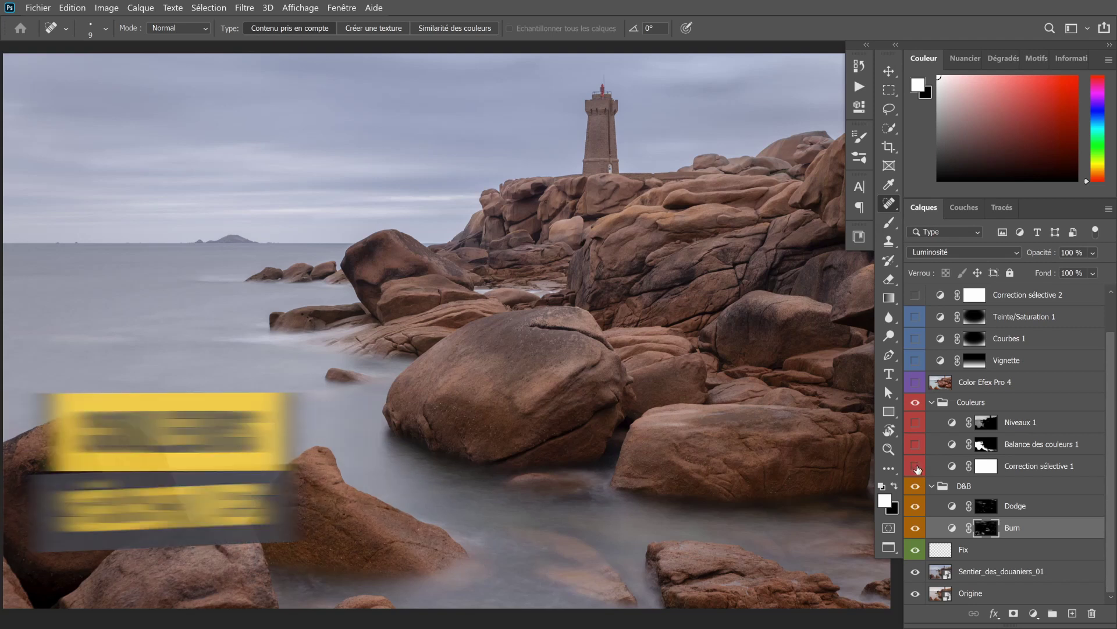
left_click(916, 467)
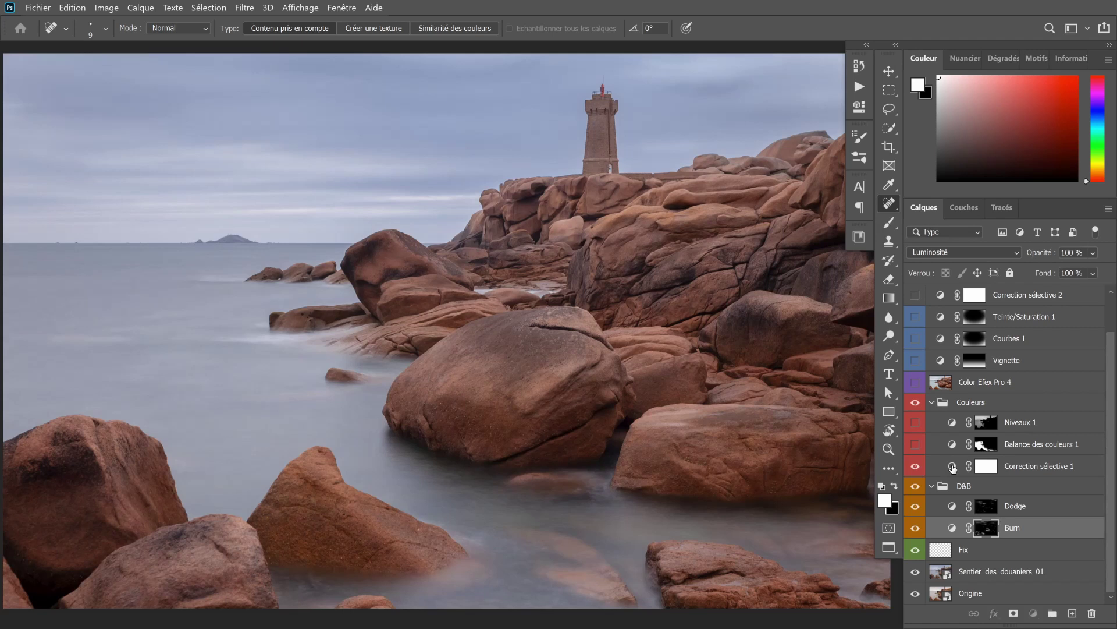
double_click(953, 466)
left_click(792, 124)
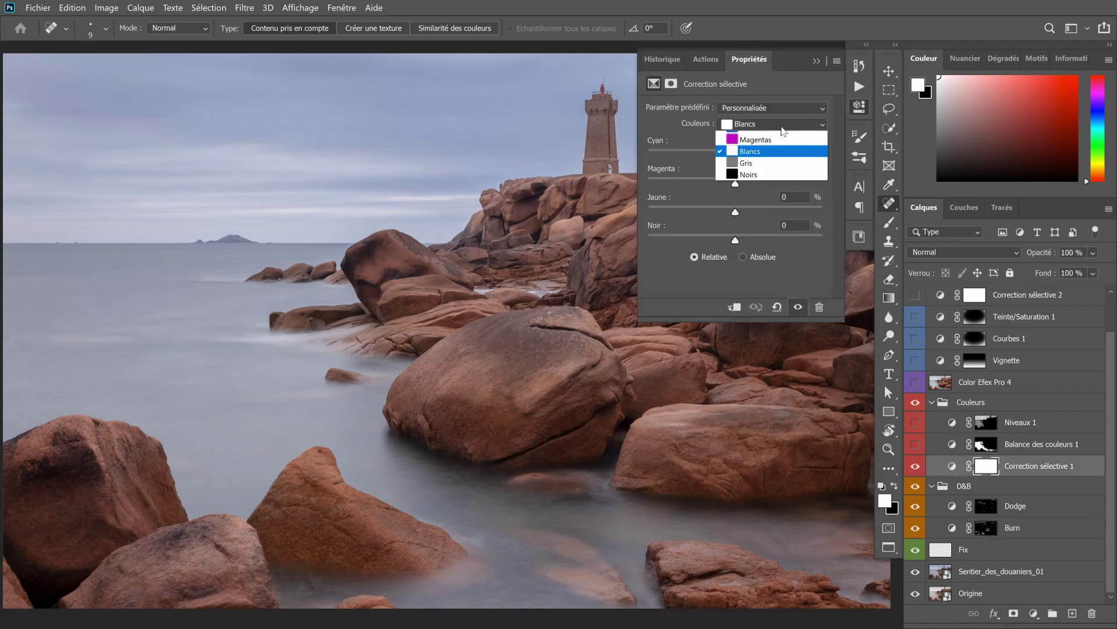
left_click(774, 138)
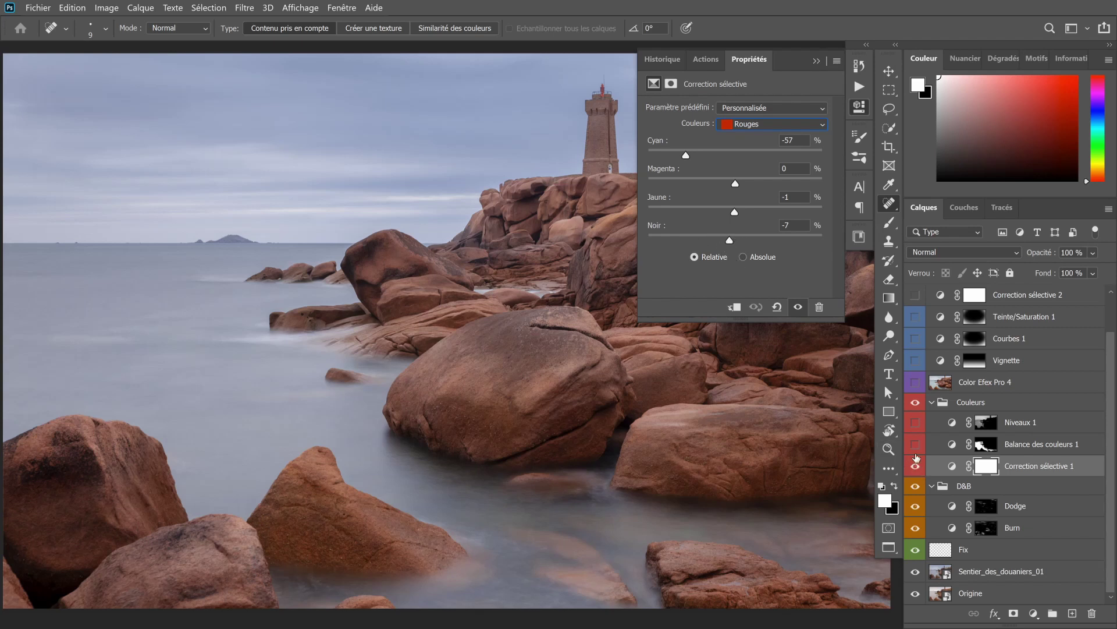
left_click(859, 107)
left_click(916, 467)
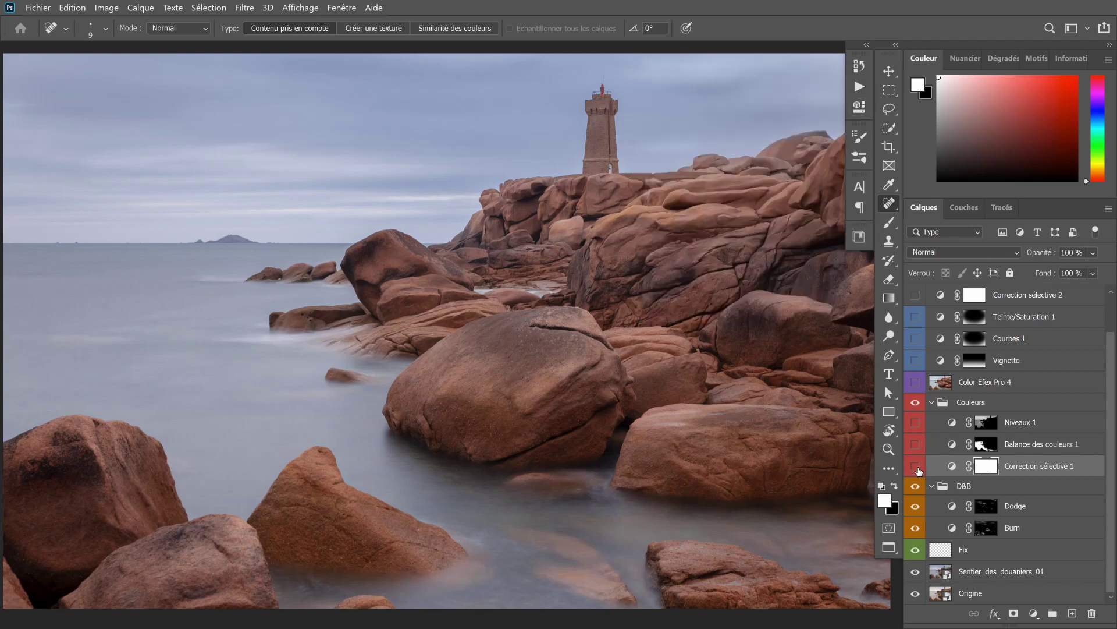
left_click(916, 467)
left_click(916, 444)
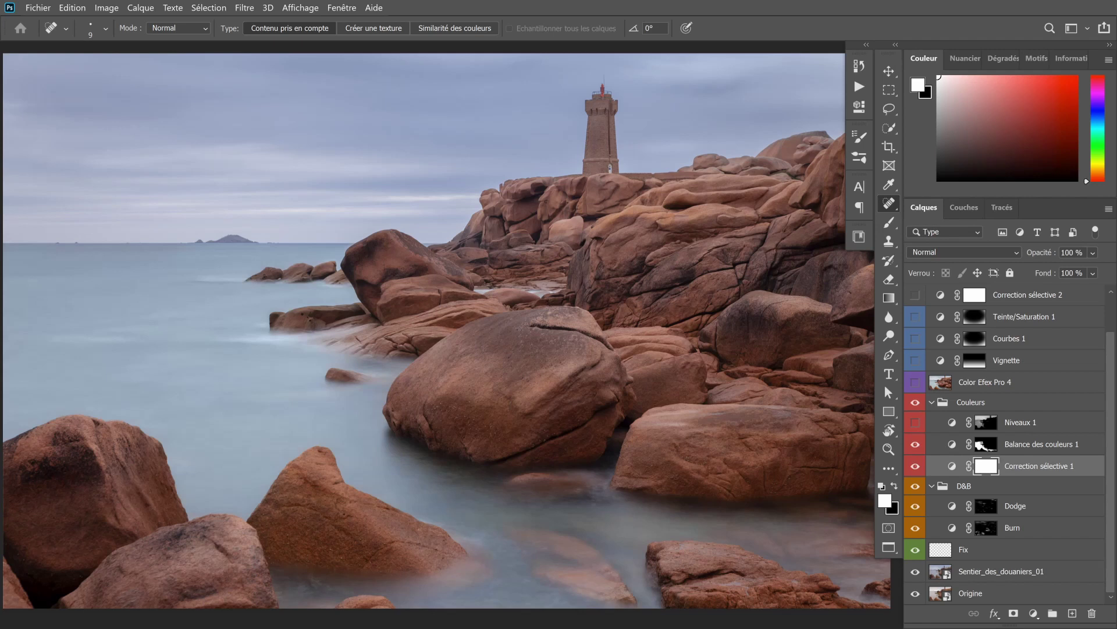
left_click(983, 445, "alt")
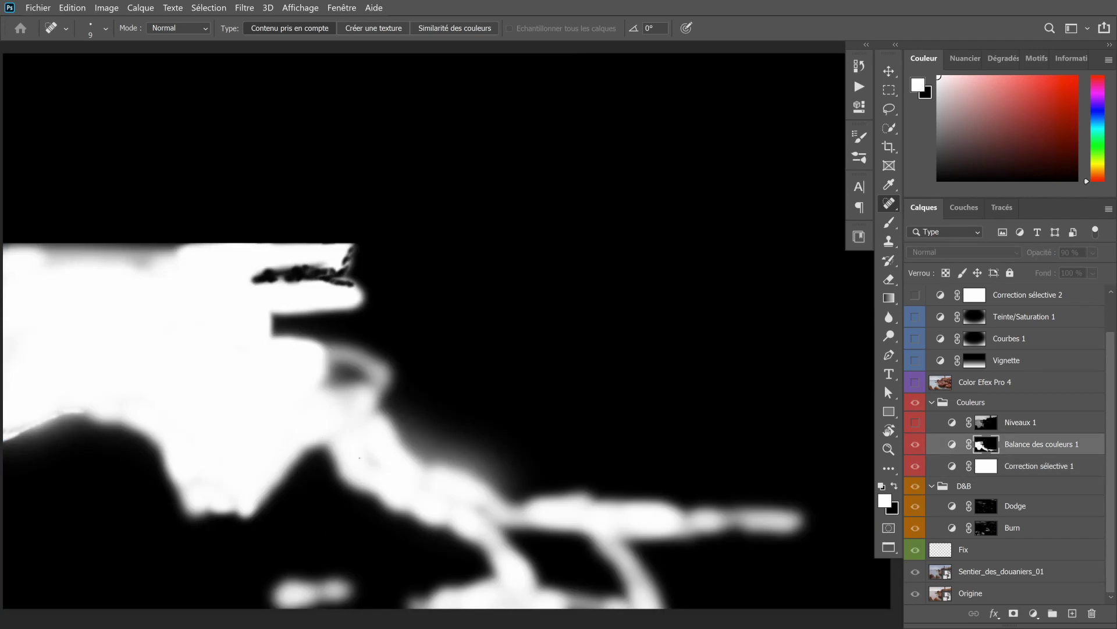
left_click(986, 447, "alt")
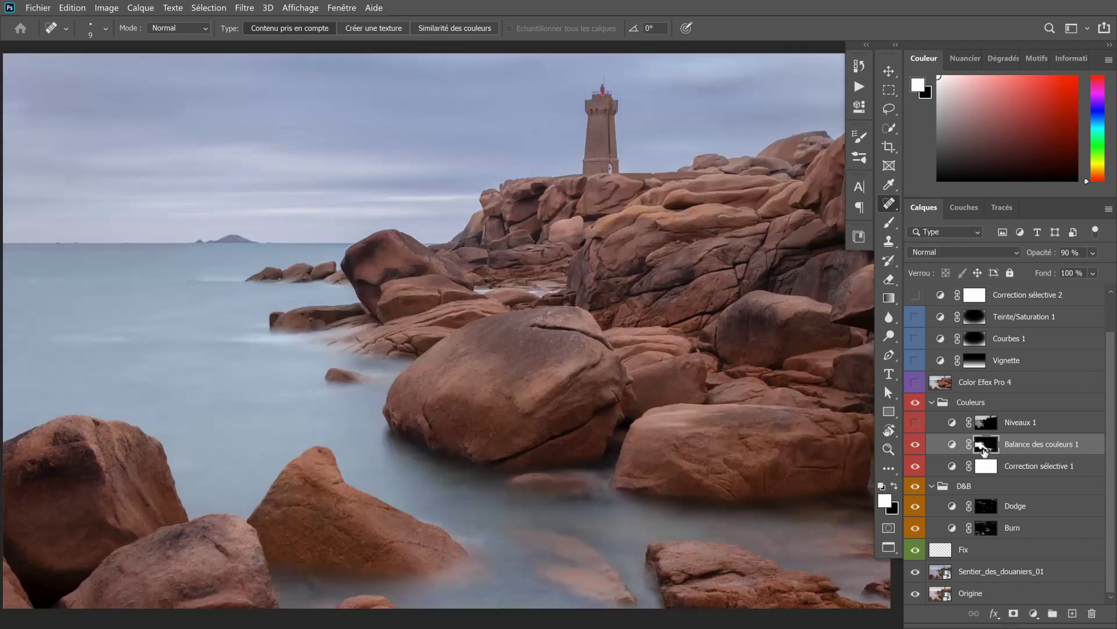
double_click(953, 446)
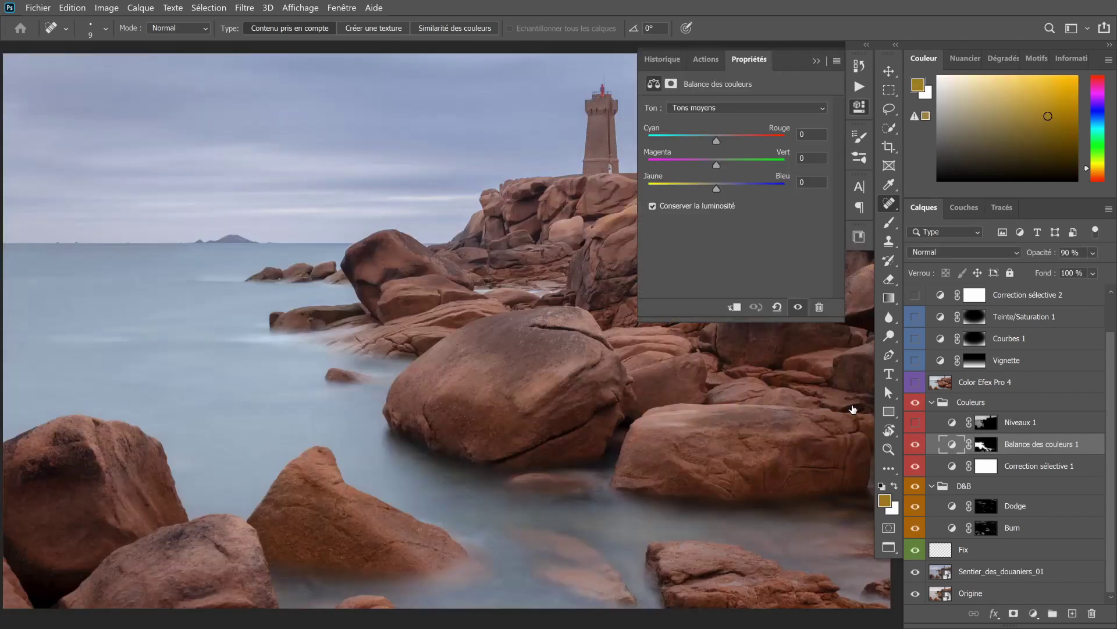
left_click(708, 110)
left_click(708, 142)
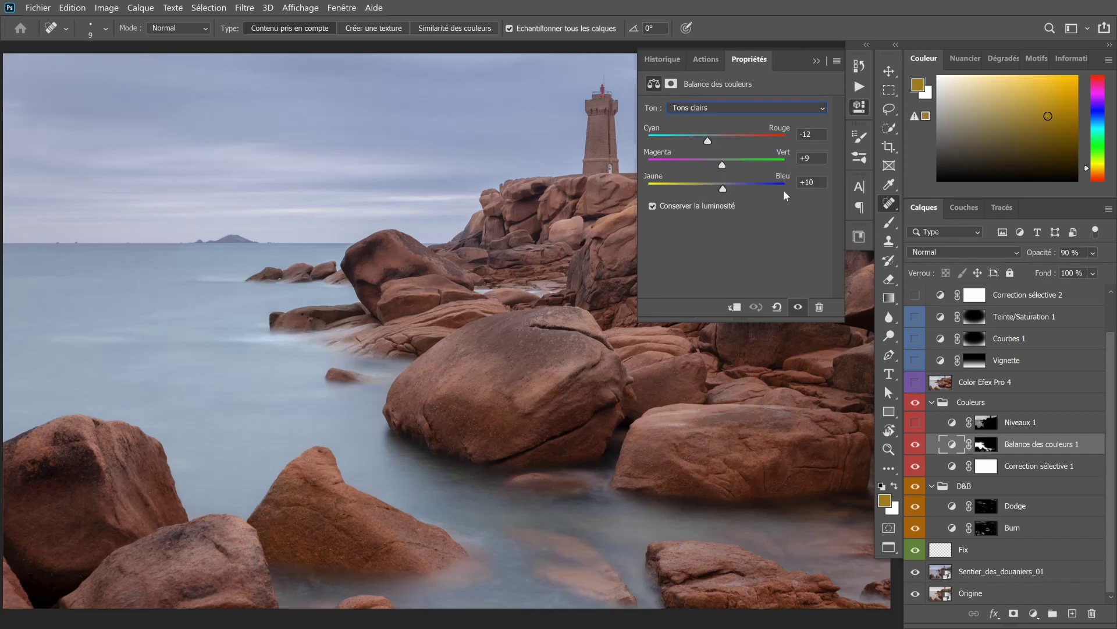
left_click(859, 107)
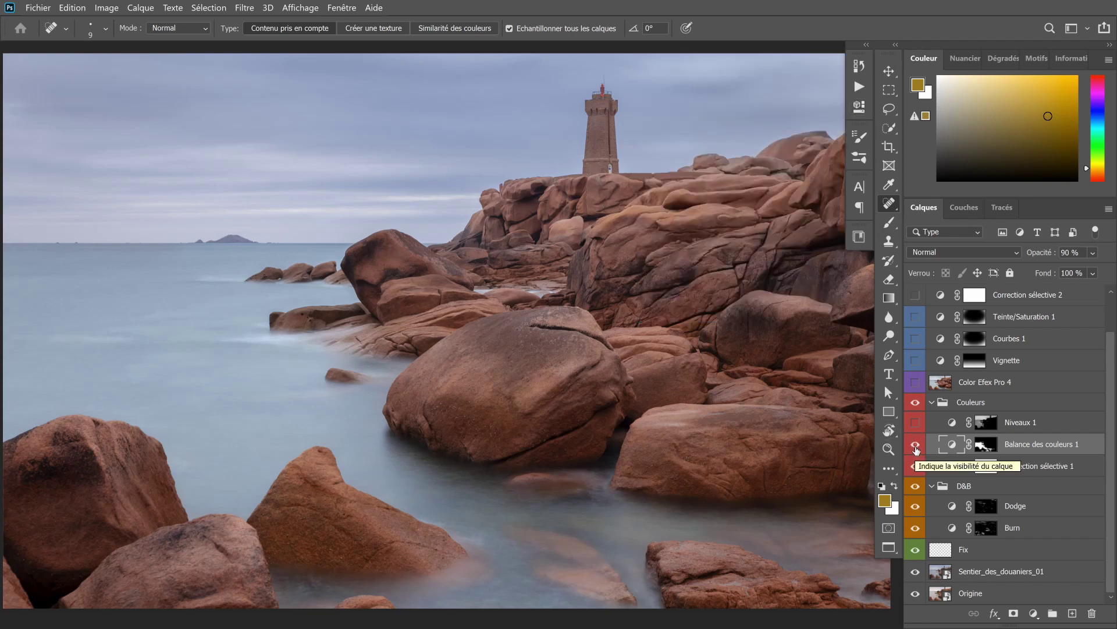
left_click(916, 447)
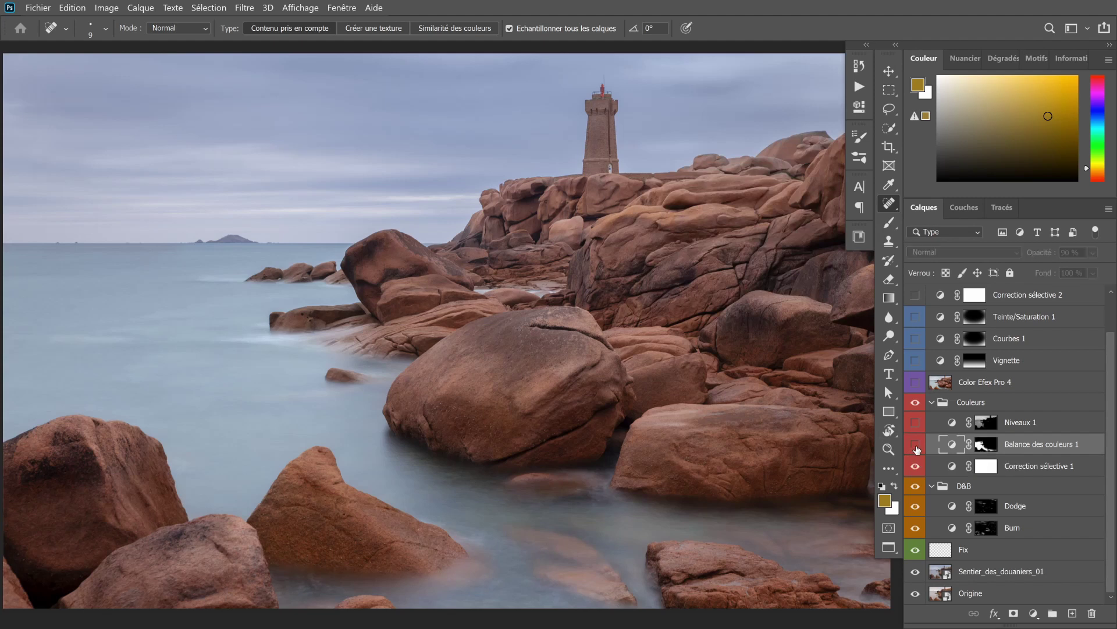
left_click(916, 447)
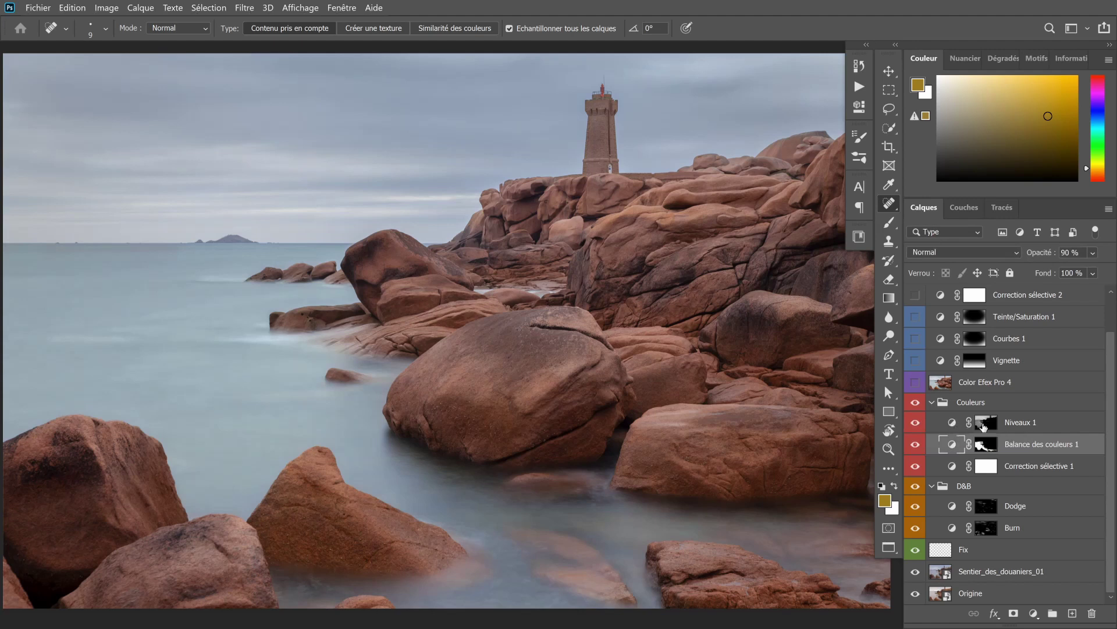
- View the Niveaux 1 mask alone and toggle the layer to compare its effect
left_click(983, 427, "alt")
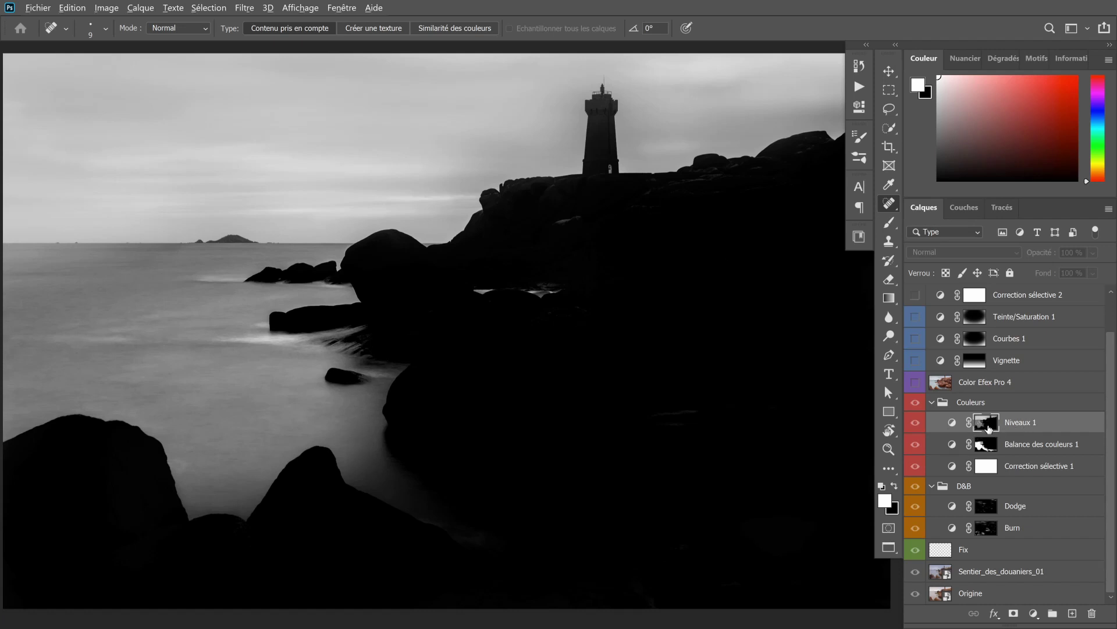
left_click(983, 430, "alt")
left_click(918, 426)
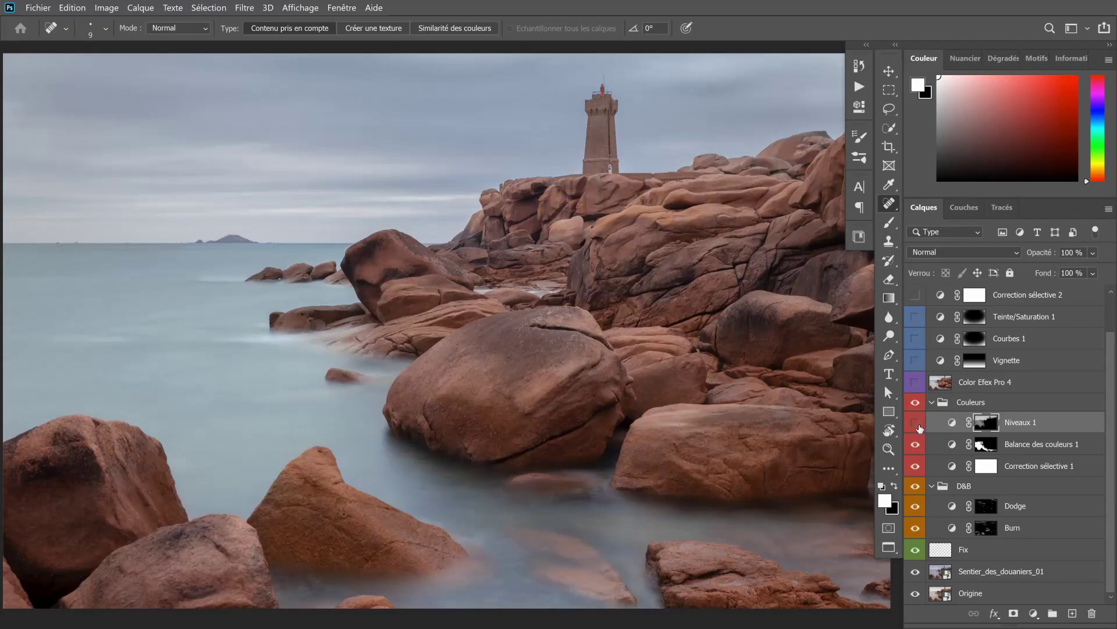
left_click(918, 427)
left_click(918, 427)
left_click(916, 427)
- Set the Niveaux 1 blue-channel midtone to 0.76 and return the view to RGB
double_click(952, 422)
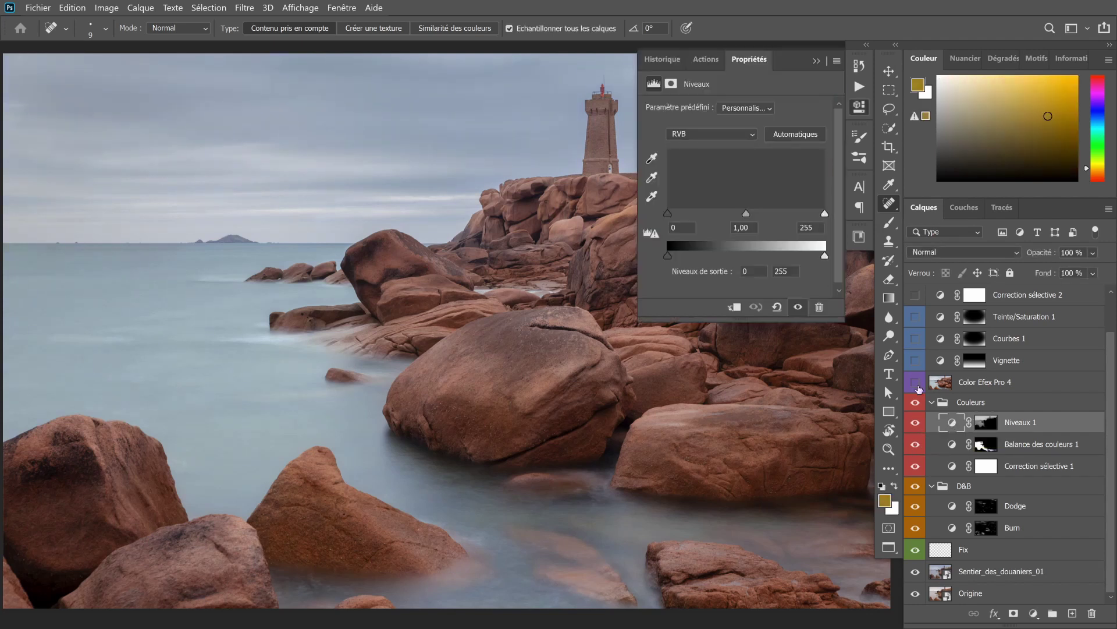
left_click(751, 134)
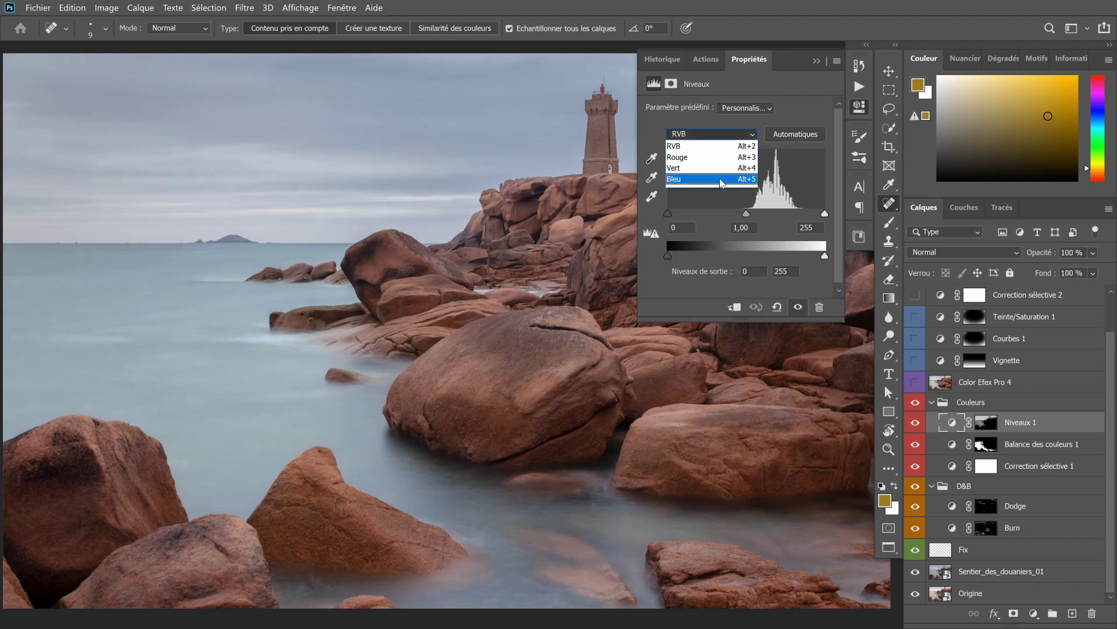
left_click(721, 182)
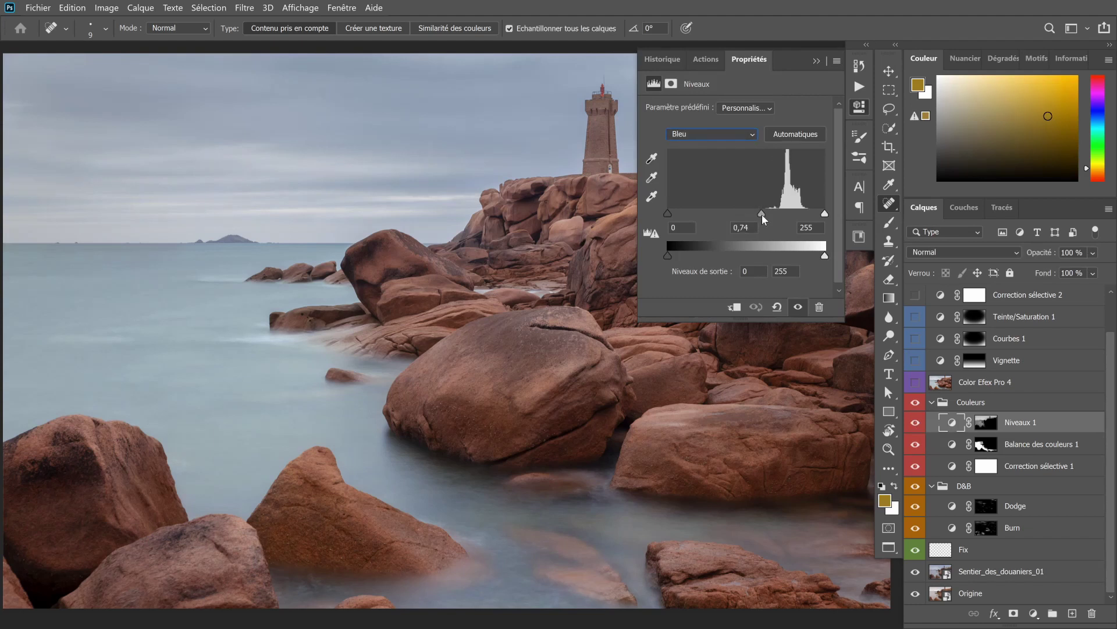
mouse_move(756, 216)
left_mouse_down()
mouse_move(706, 214)
mouse_move(762, 216)
left_mouse_up()
left_click(1031, 422)
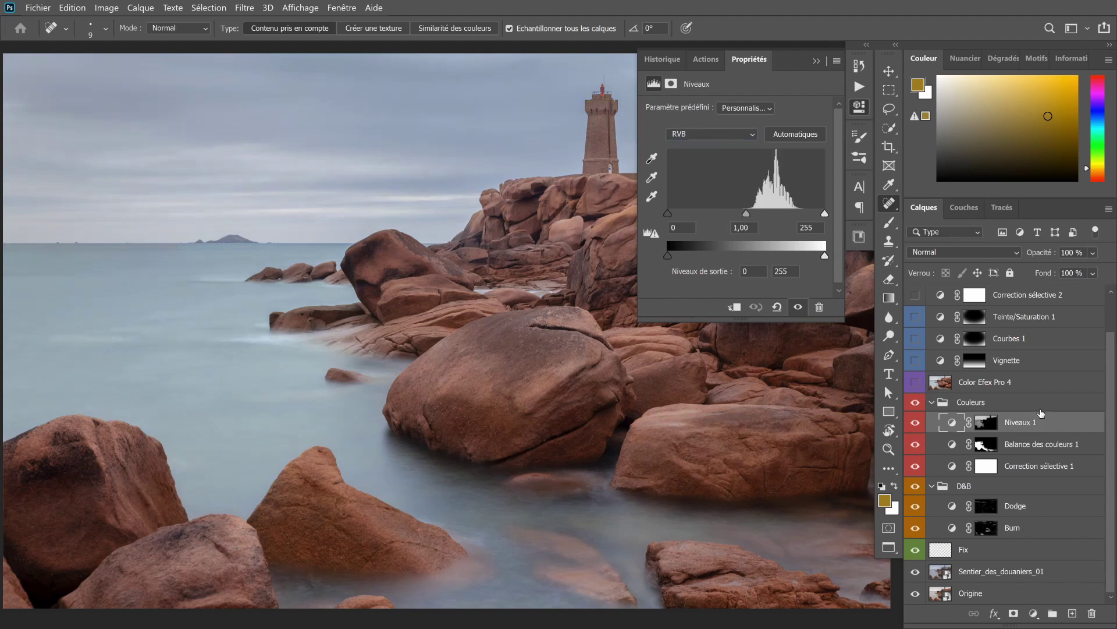
left_click(936, 404)
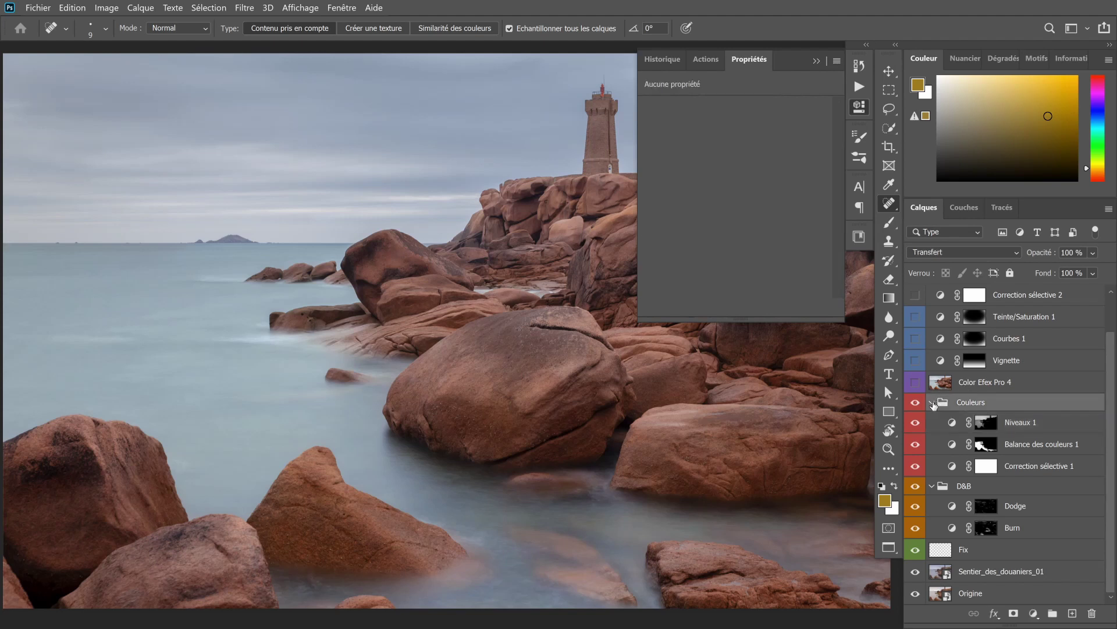
- Collapse the Couleurs group and Properties panel, then show the Color Efex Pro 4 layer
left_click(932, 402)
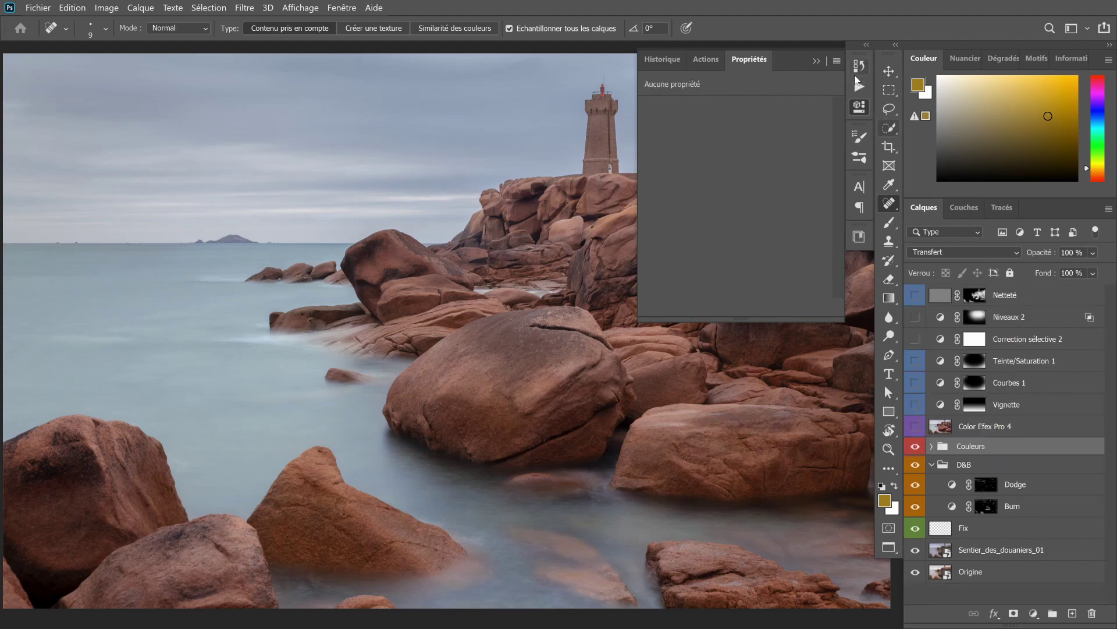
left_click(859, 106)
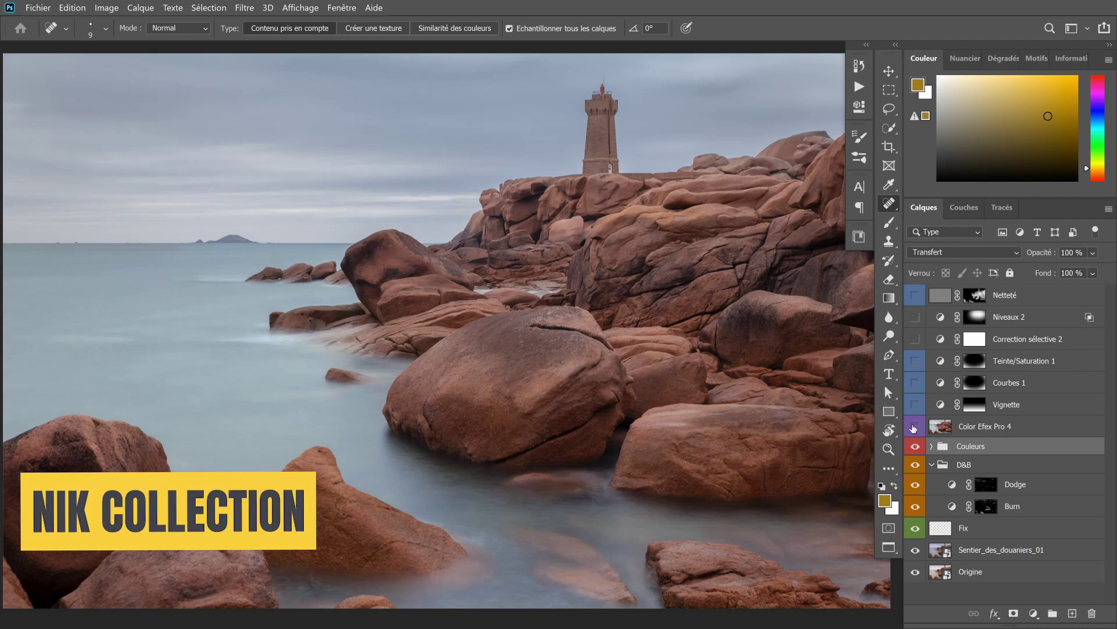
left_click(915, 427)
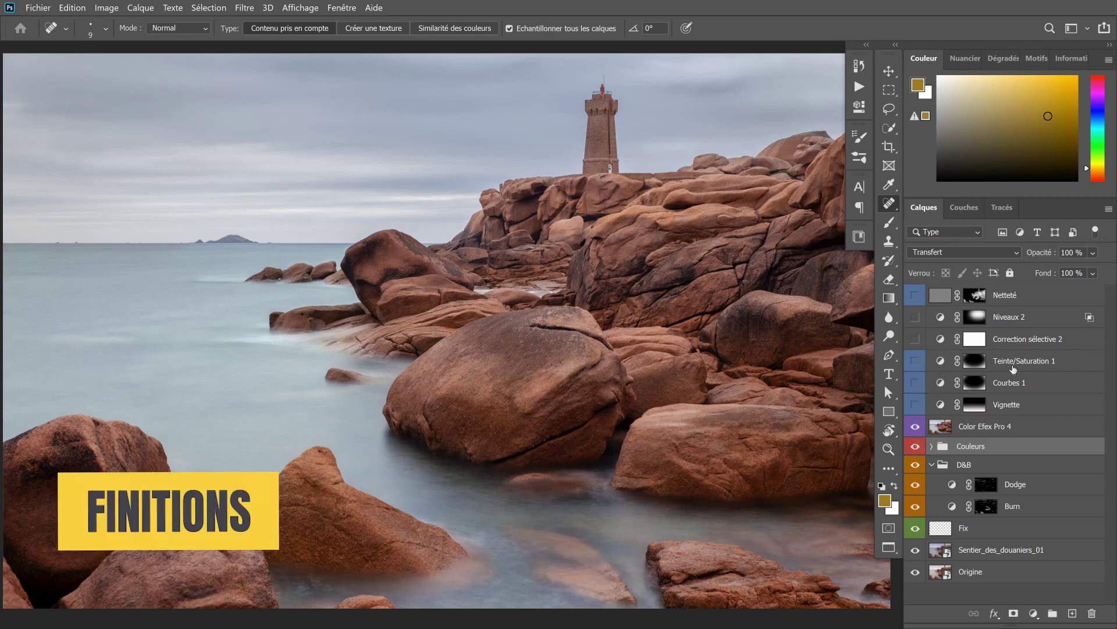
- Turn on the Vignette layer, preview its gradient mask, and open its levels settings (midtones 0.88, 76%)
left_click(916, 405)
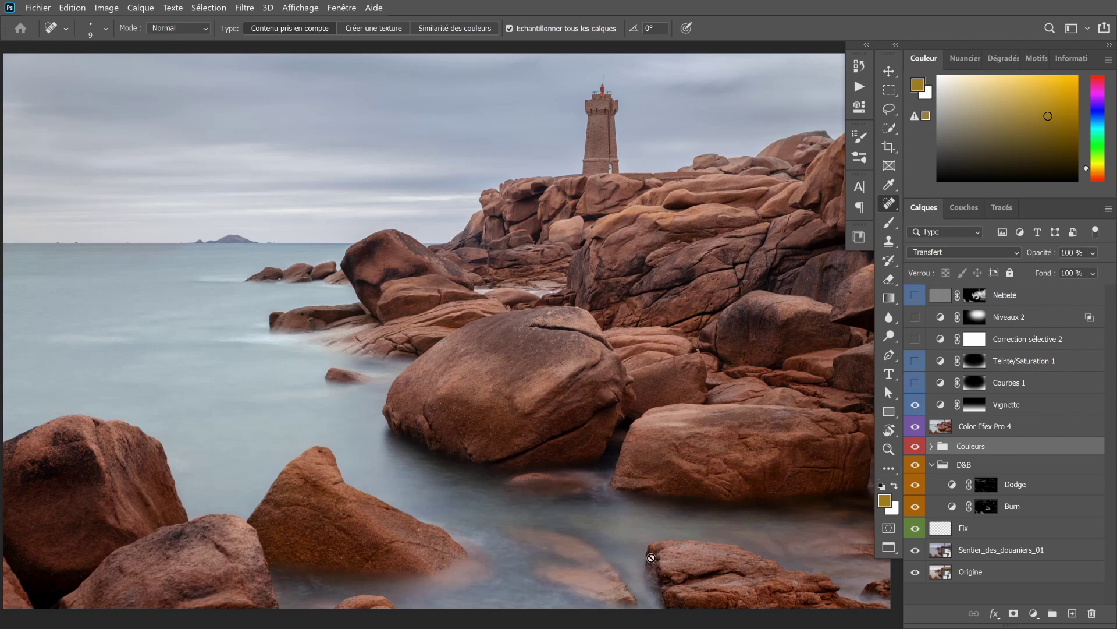
left_click(971, 410, "alt")
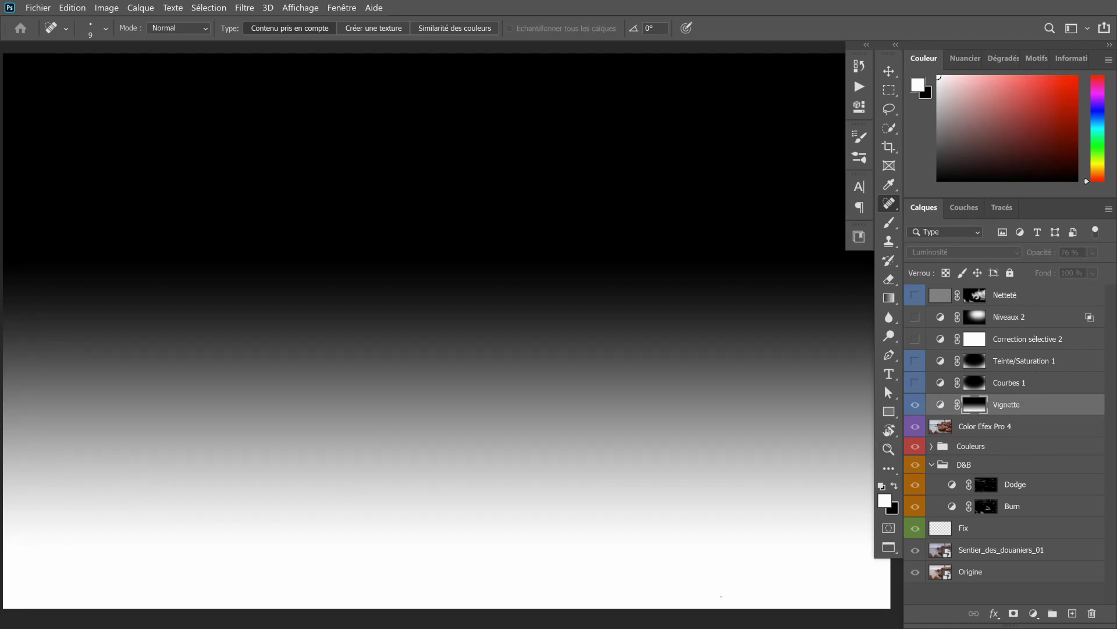
key("alt")
left_click(946, 409)
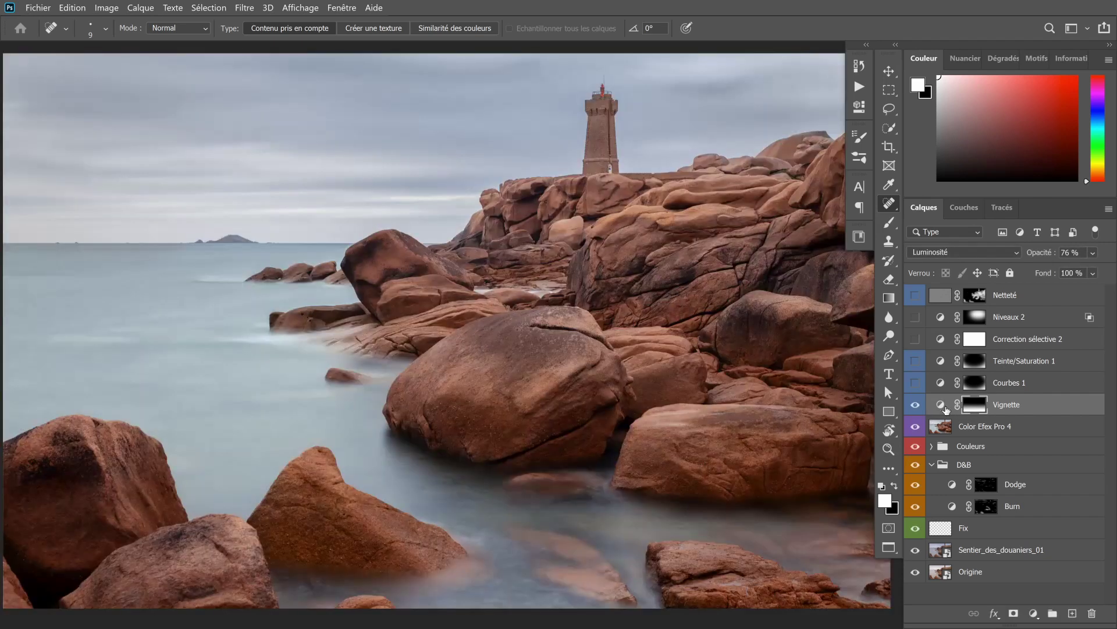
left_click(941, 406)
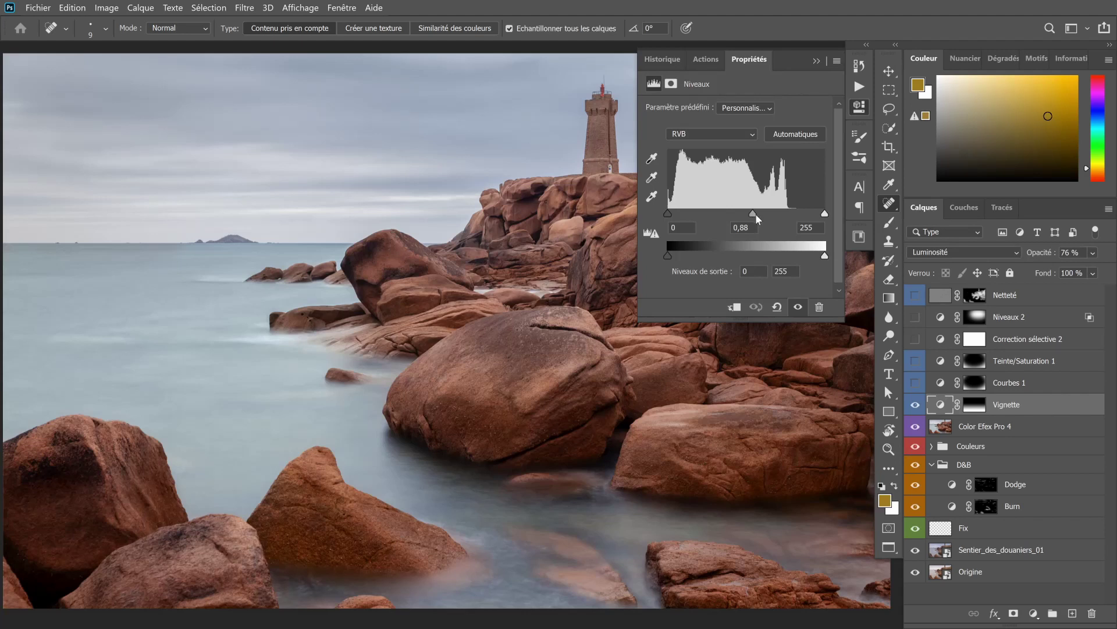
- Bring the lighthouse into view, show the 50% Courbes 1 curves layer, and unlink its mask
key("alt")
key("ctrl+Page_Up")
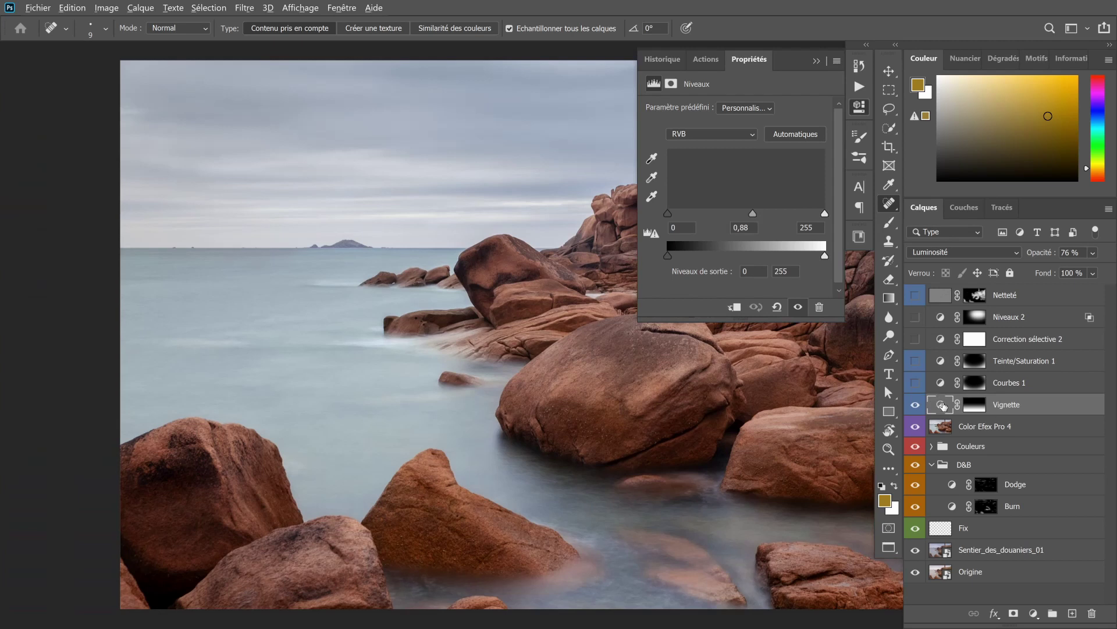
left_click_drag(779, 388, 626, 369)
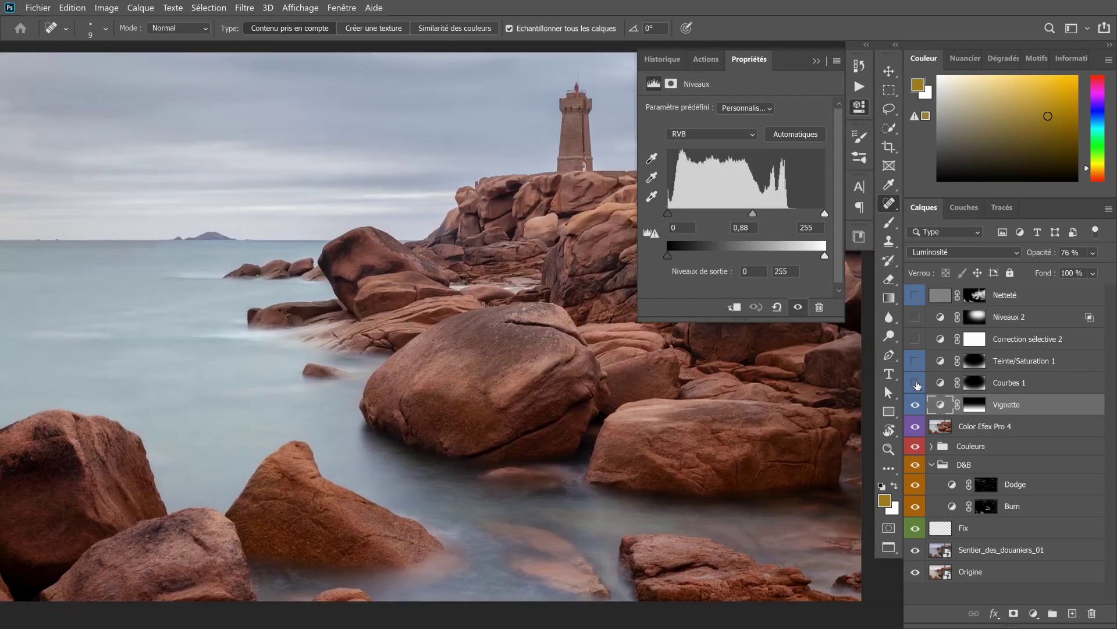
left_click(915, 382)
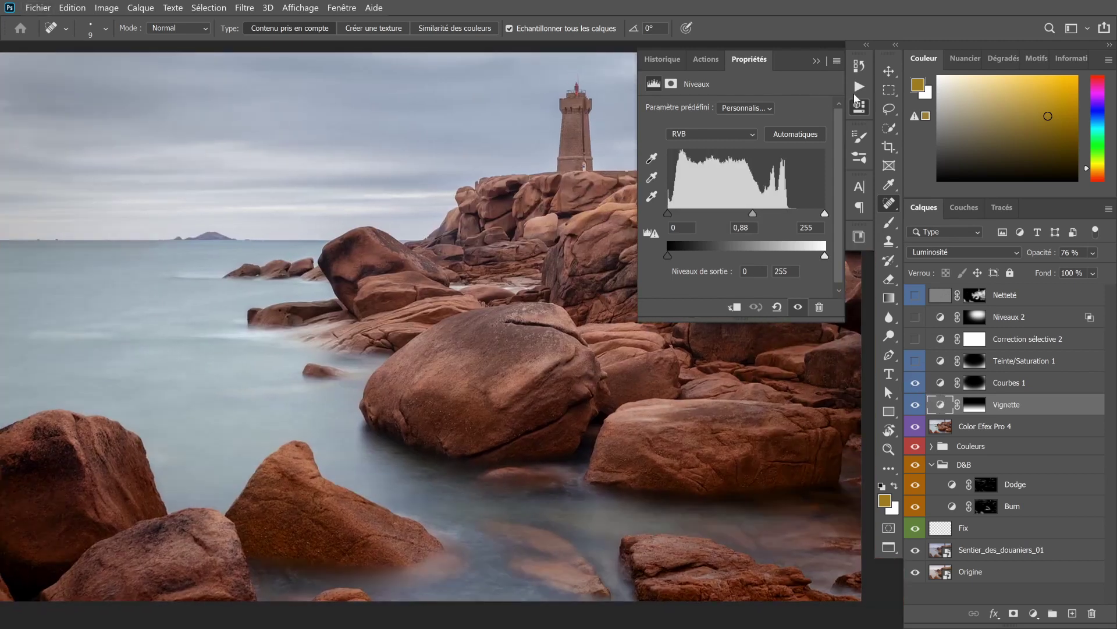
left_click(859, 107)
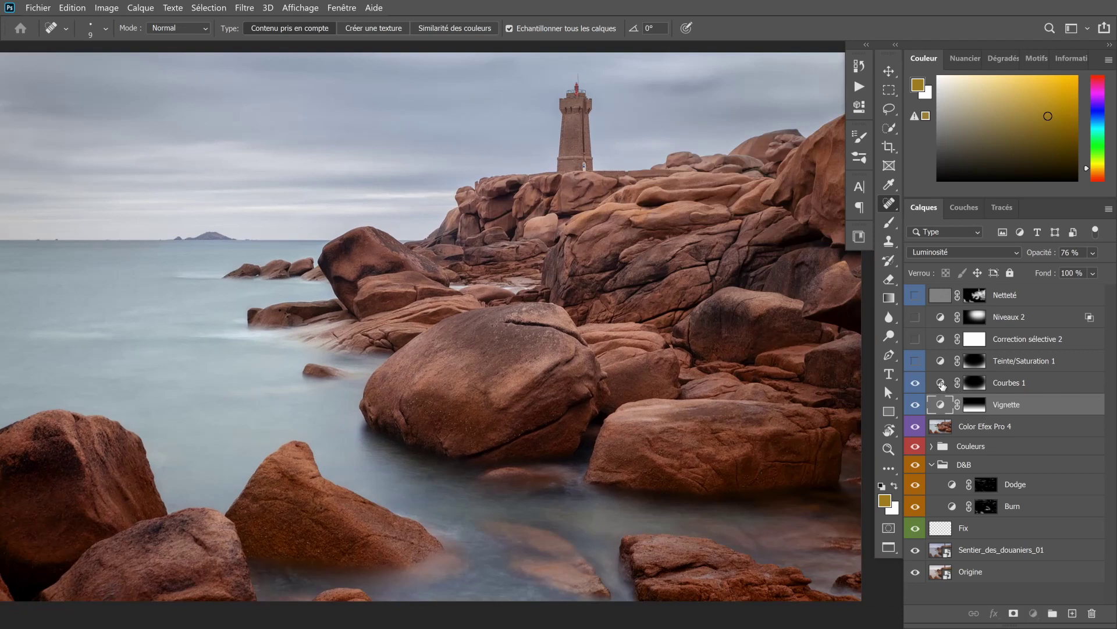
left_click(965, 383)
left_click(958, 383)
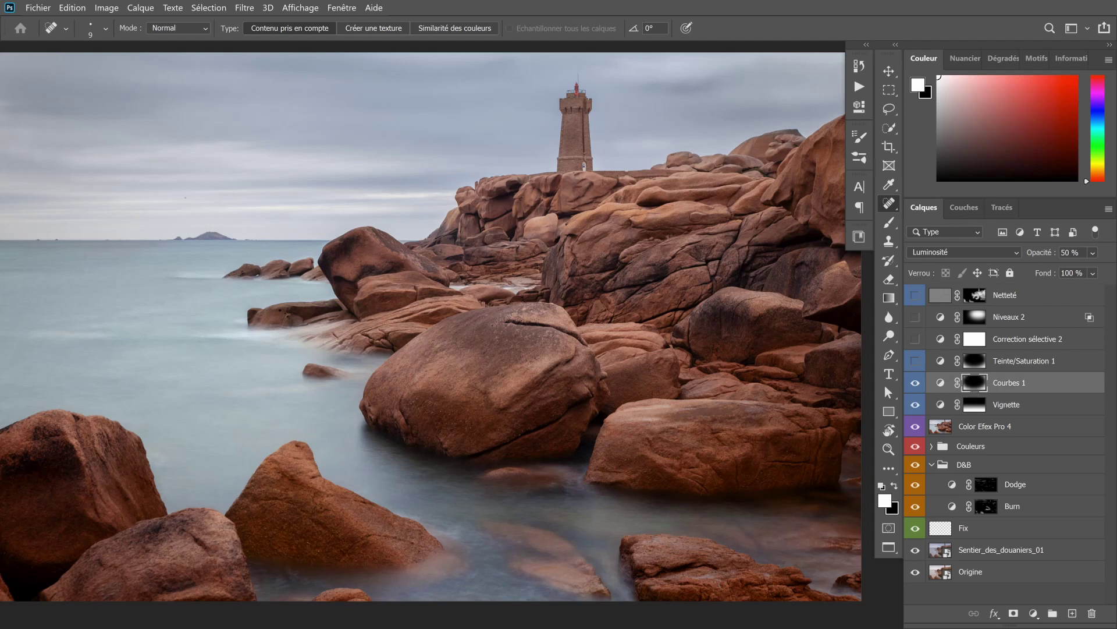
- Preview the Courbes 1 mask and nudge its curve slightly down to darken tones
left_click(976, 383, "alt")
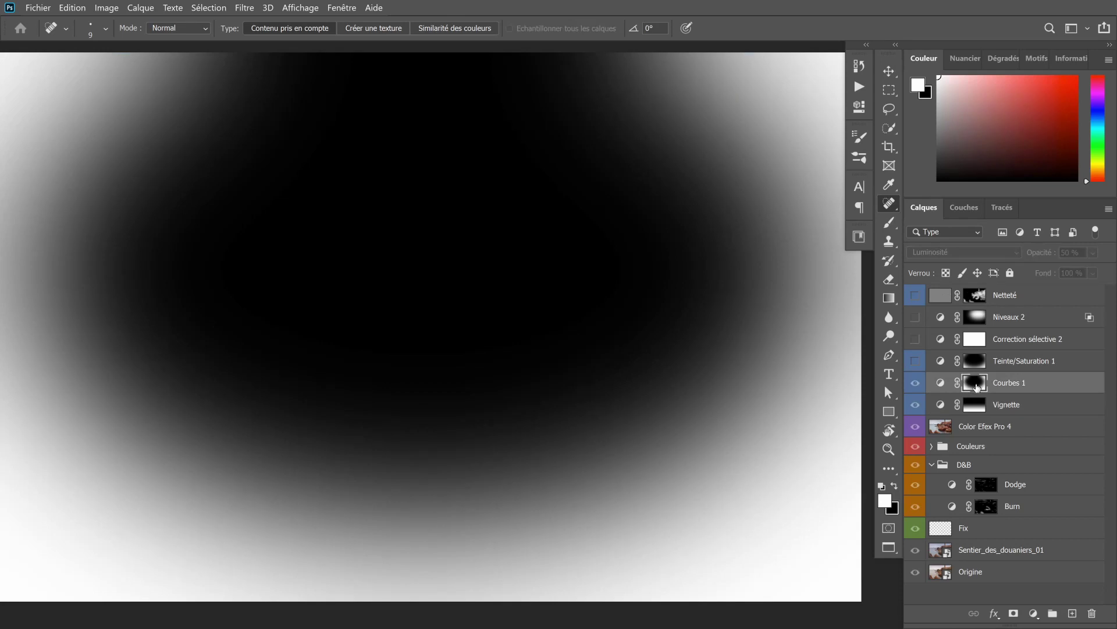
left_click(978, 386, "alt")
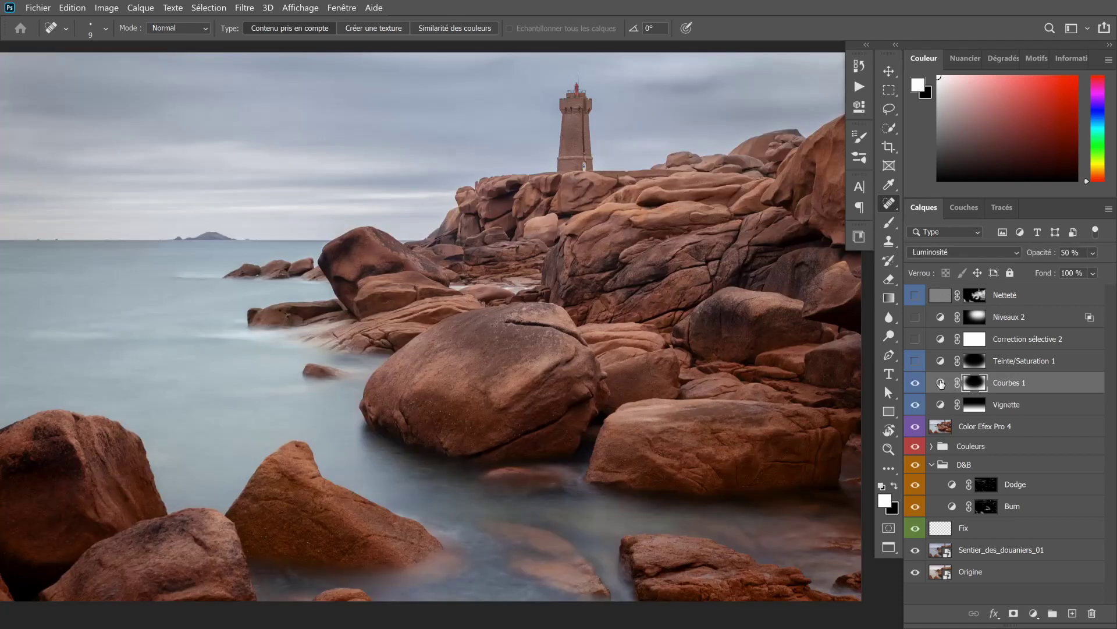
double_click(940, 384)
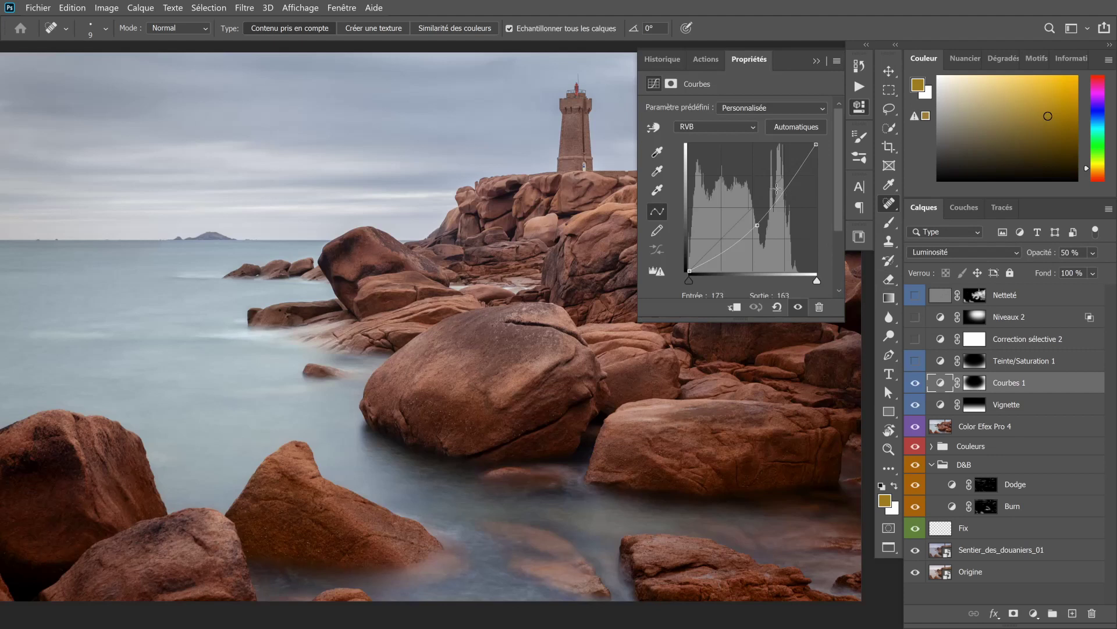
left_click_drag(759, 228, 757, 226)
key("alt")
- Inspect the Courbes 1 mask settings, then close the Properties panel
left_click(973, 385, "alt")
left_click(971, 385, "alt")
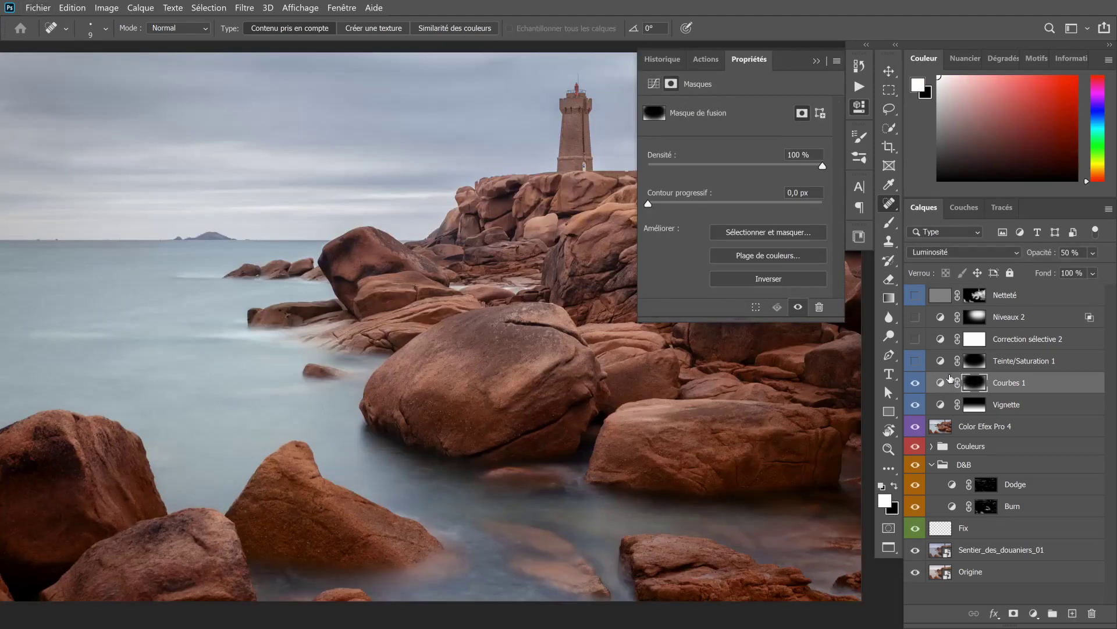
left_click(860, 109)
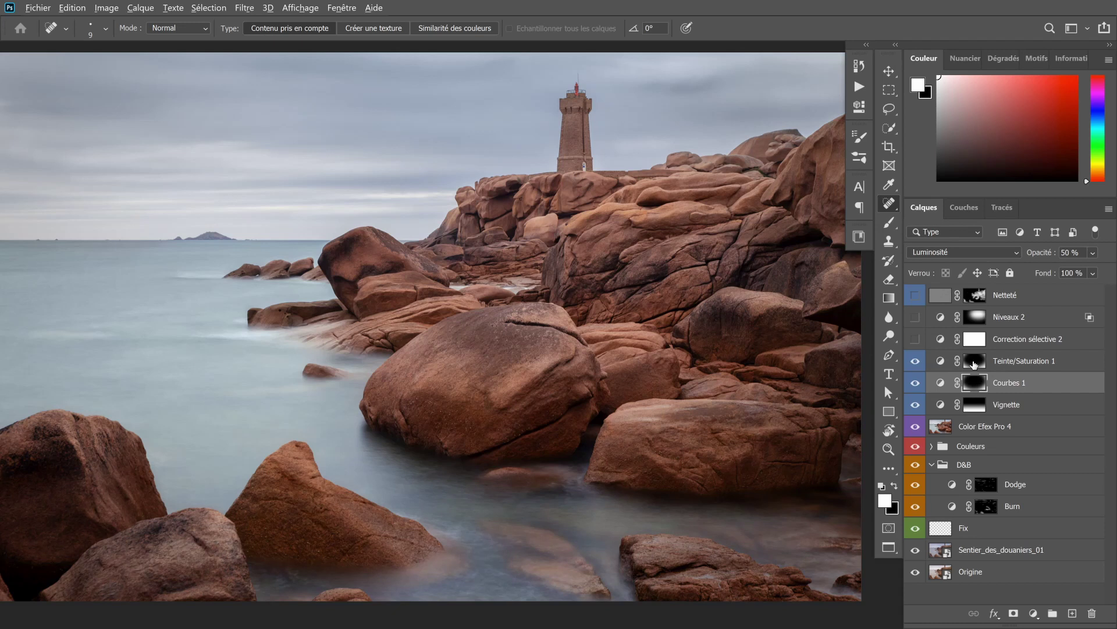
- Review Teinte/Saturation 1's mask and reds (saturation -30, lightness -12), then show Correction sélective 2
left_click(975, 364, "alt")
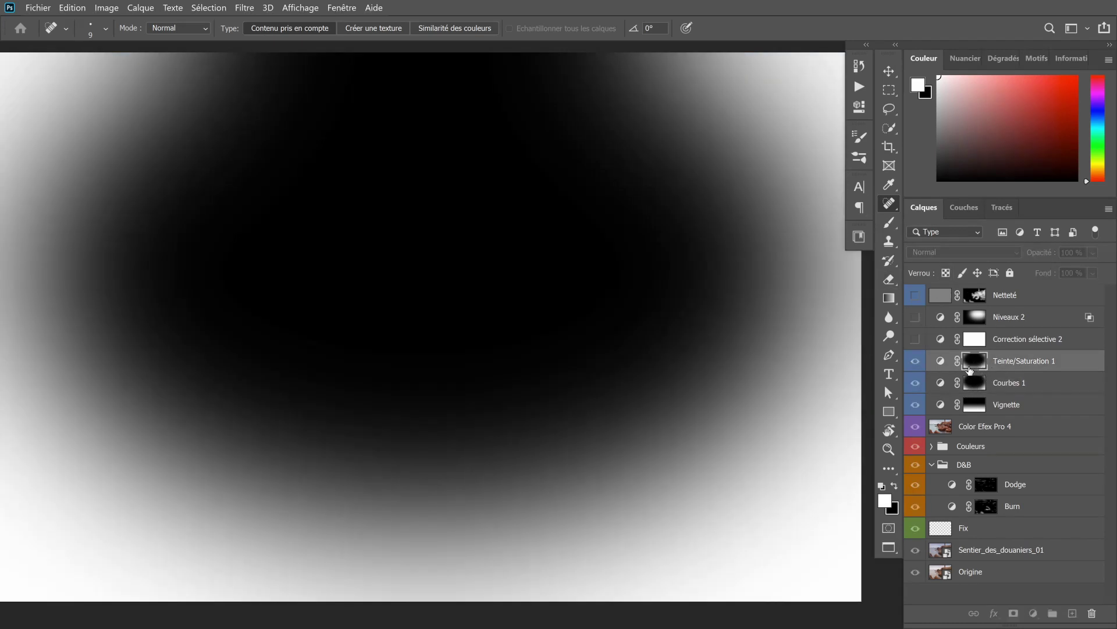
left_click(940, 361)
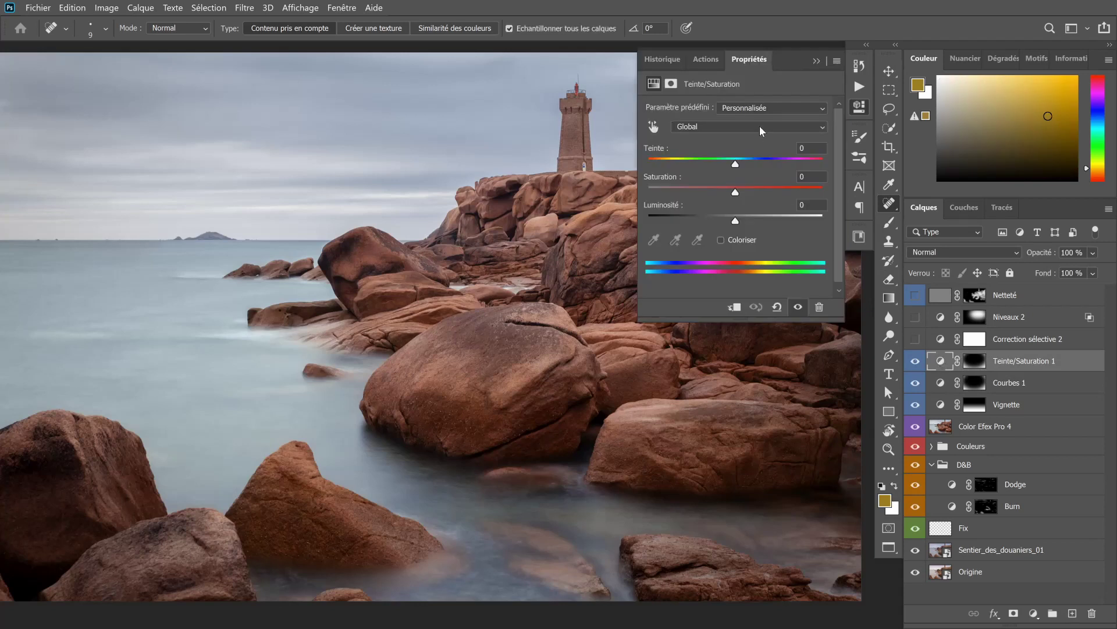
left_click(761, 128)
left_click(744, 147)
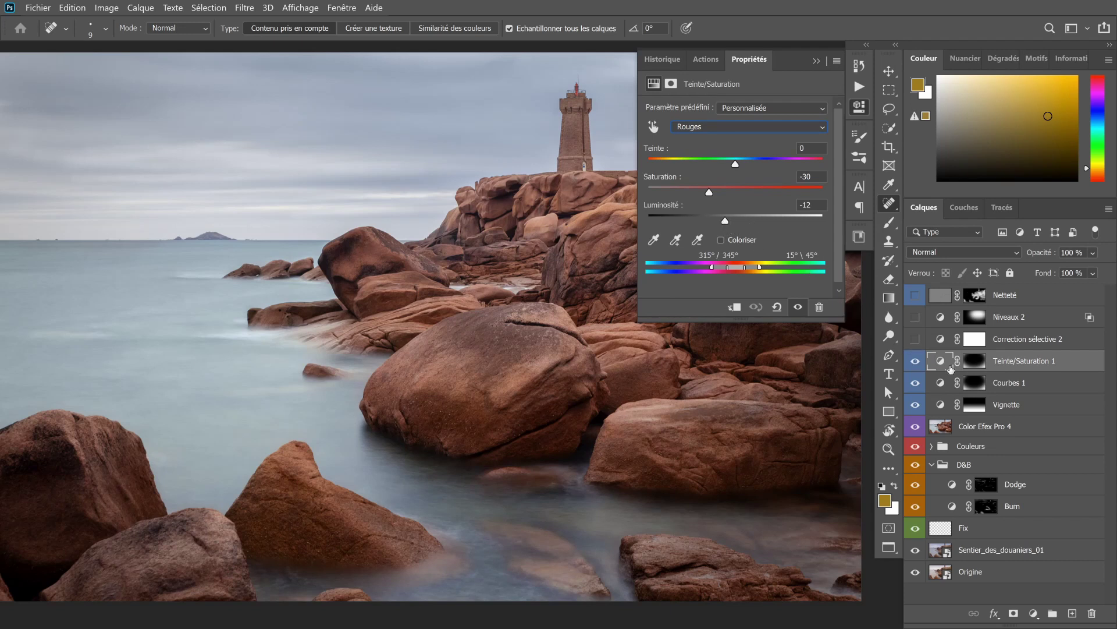
left_click(862, 110)
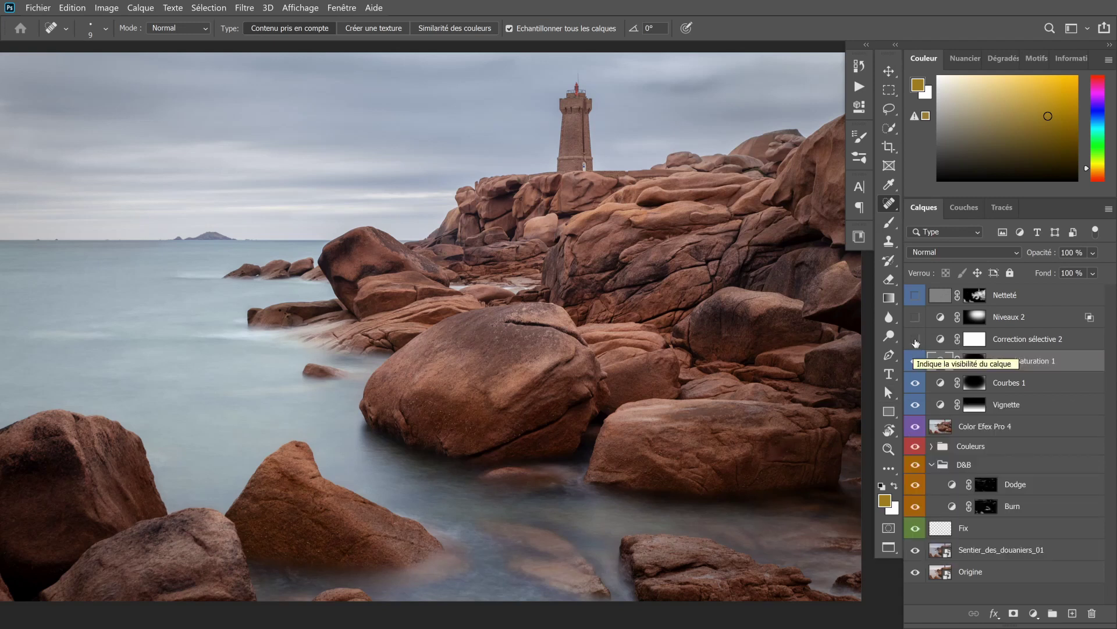
left_click(914, 340)
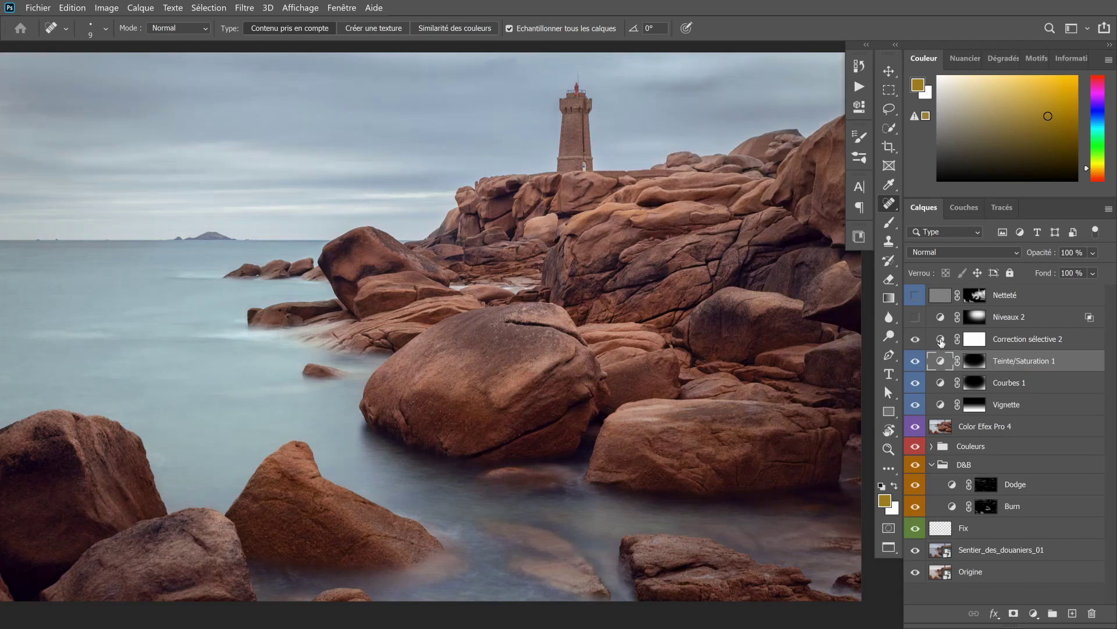
left_click(941, 342)
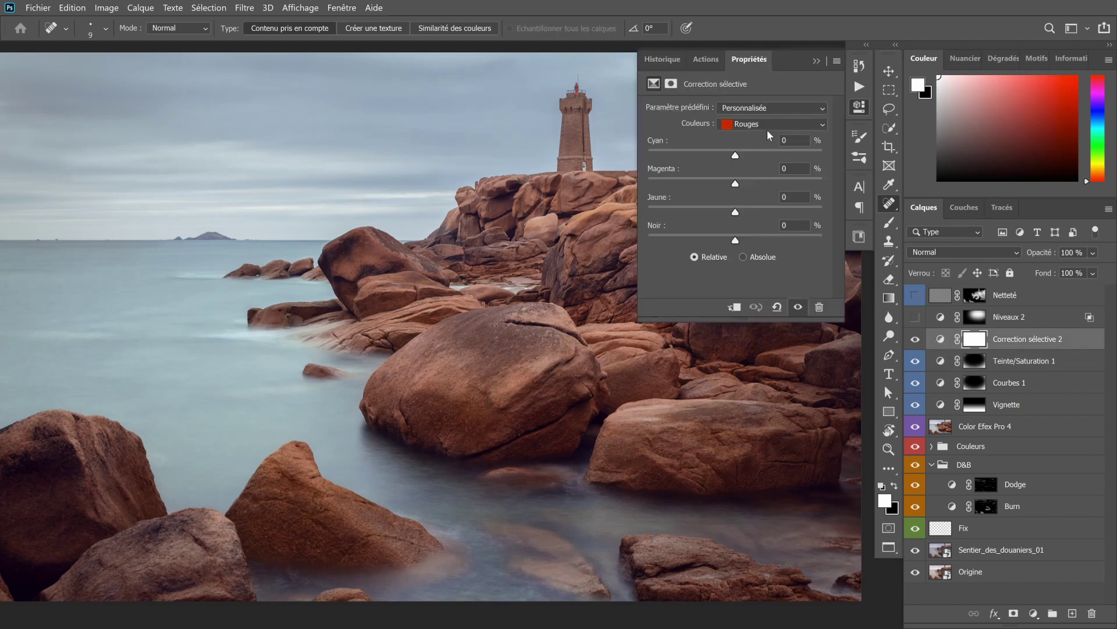
left_click(769, 124)
left_click(755, 232)
left_click(745, 124)
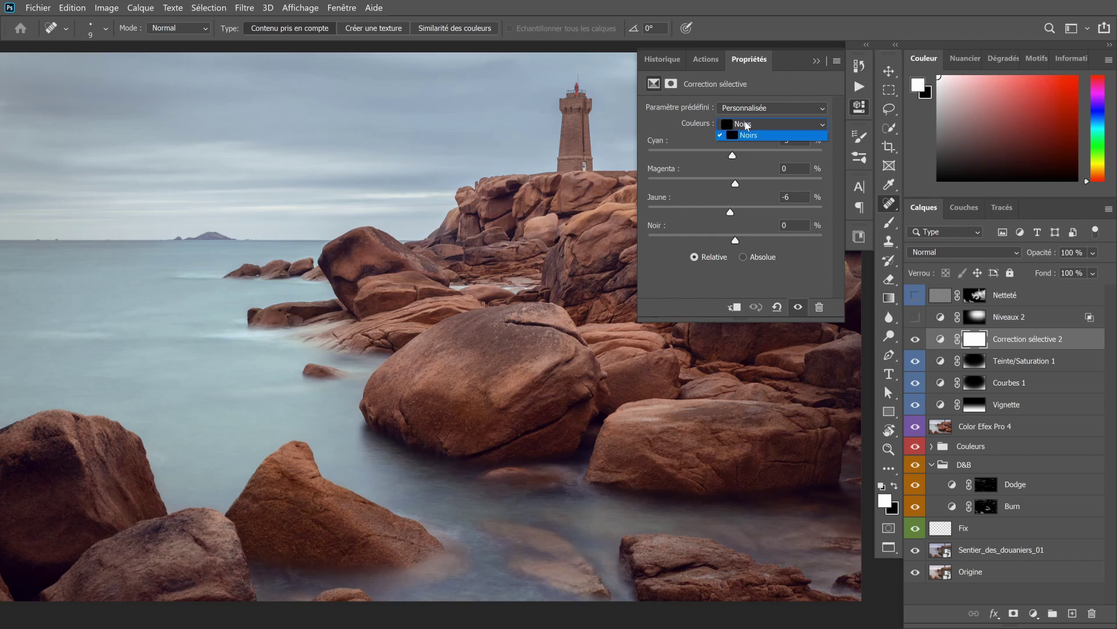
left_click(742, 219)
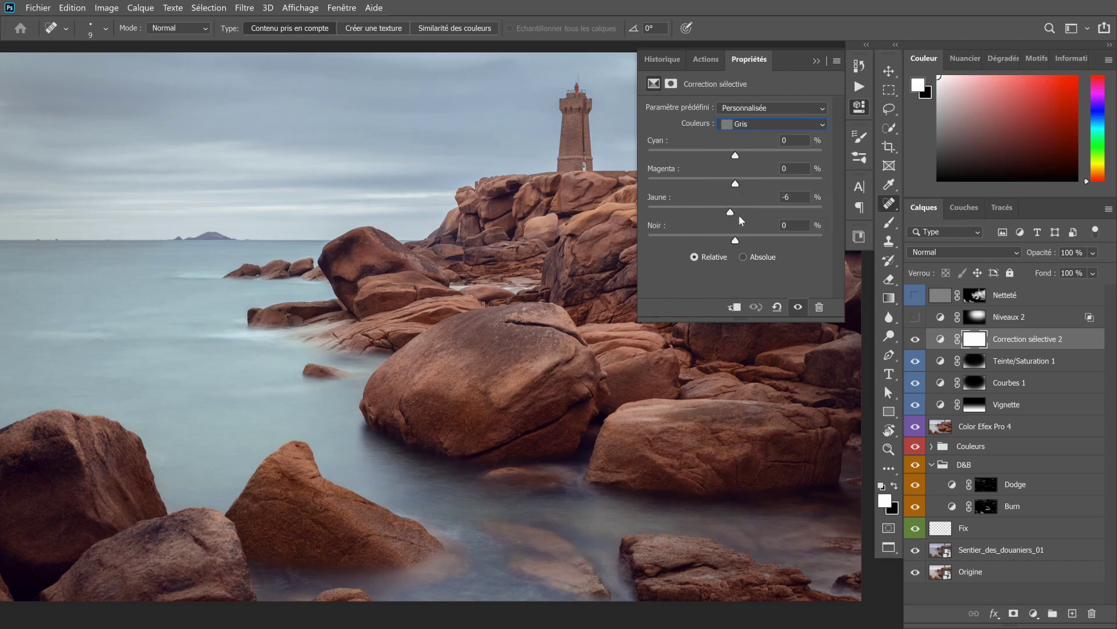
left_click(751, 124)
left_click(757, 207)
left_click(859, 107)
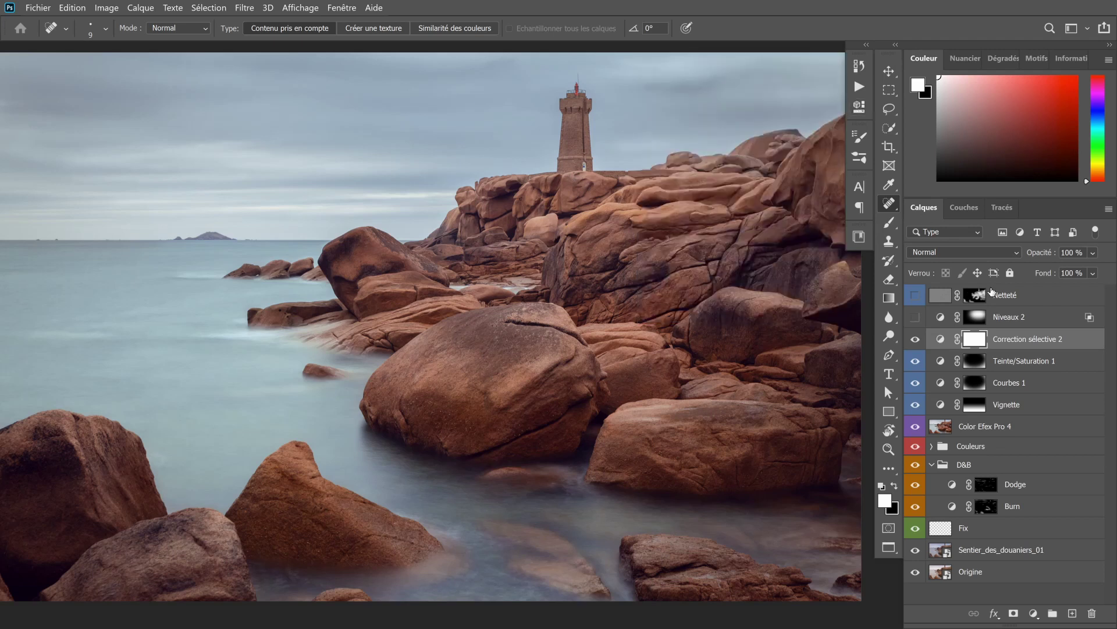
left_click(915, 341)
left_click(914, 341)
- Turn on Niveaux 2, preview its mask, and open its levels settings (midtones 1.33)
left_click(916, 319)
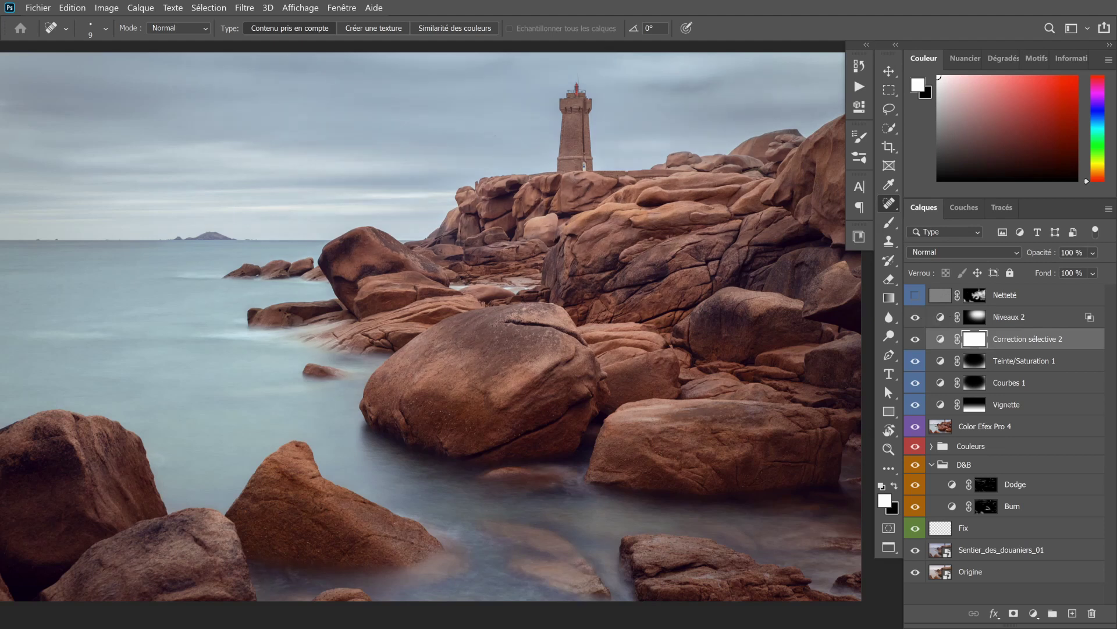
left_click(975, 317, "alt")
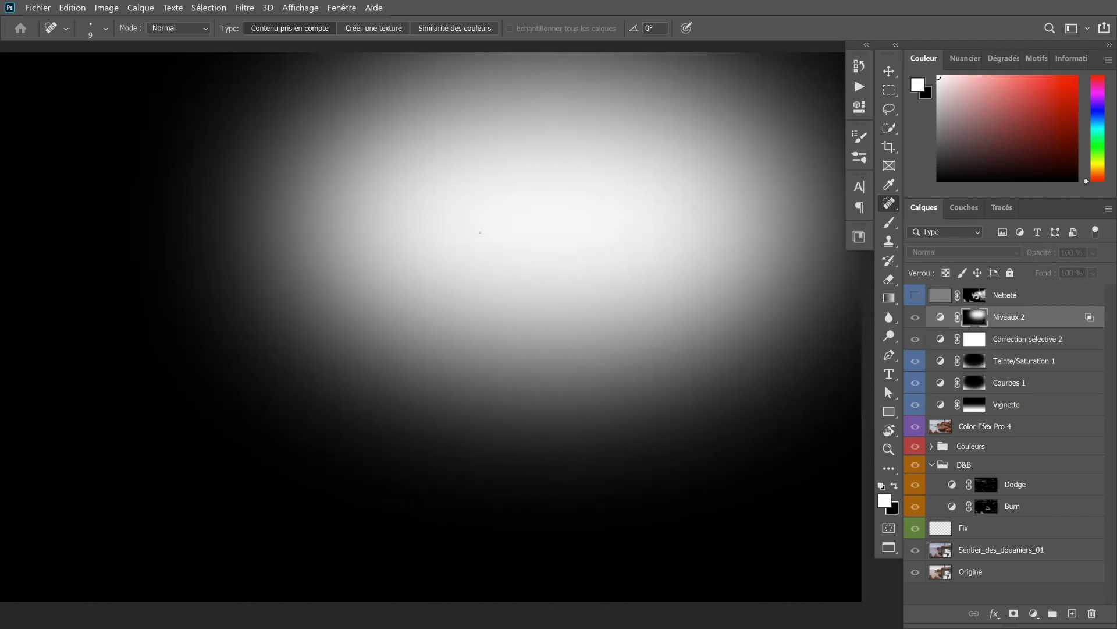
left_click(974, 317, "alt")
left_click(940, 317)
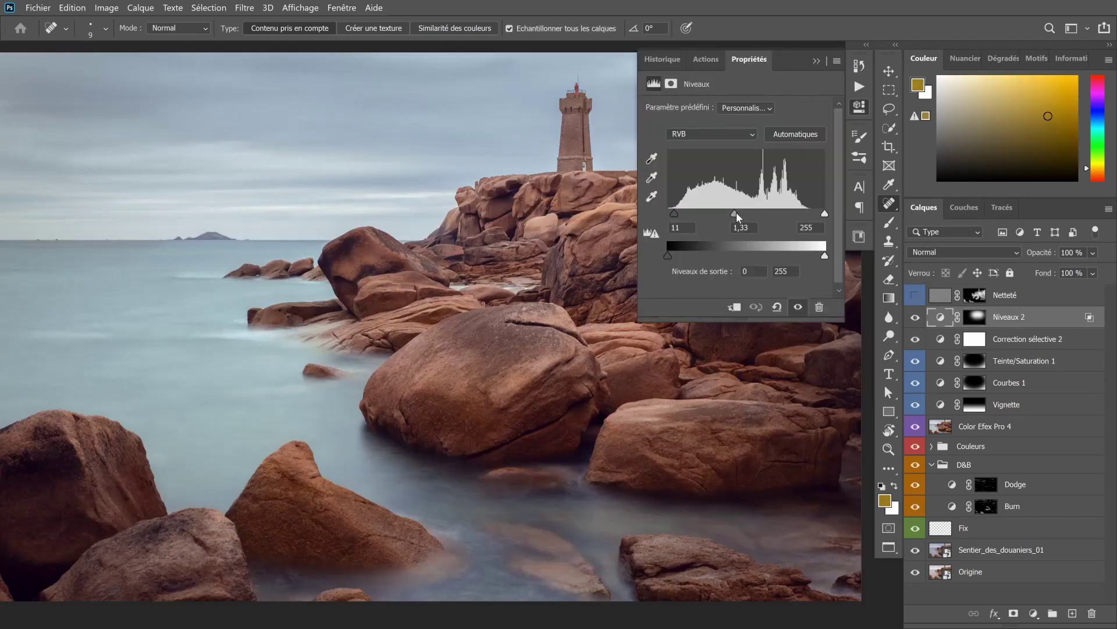
- Check the Niveaux 2 mask density and feather, then show the Netteté sharpening layer
left_click(976, 318, "alt")
left_click(976, 319, "alt")
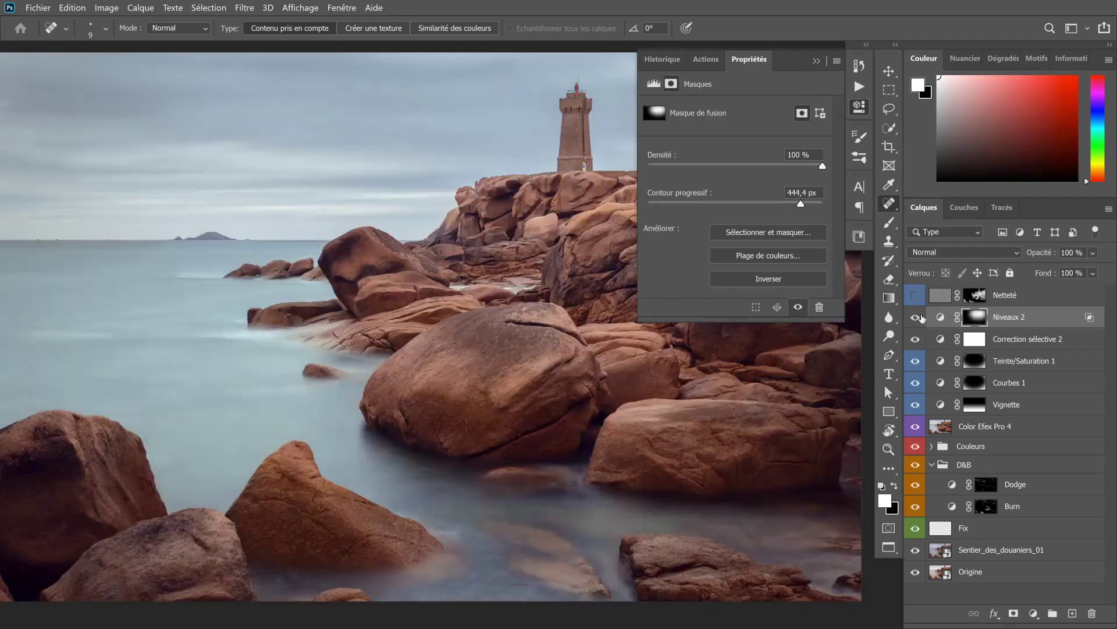
left_click(860, 107)
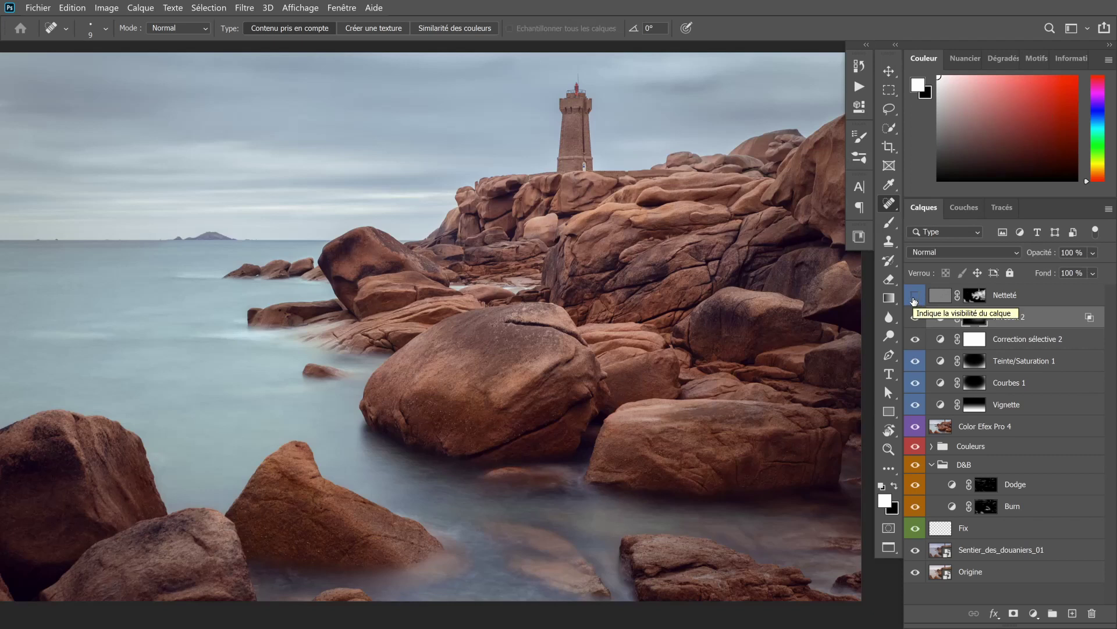
left_click(915, 298)
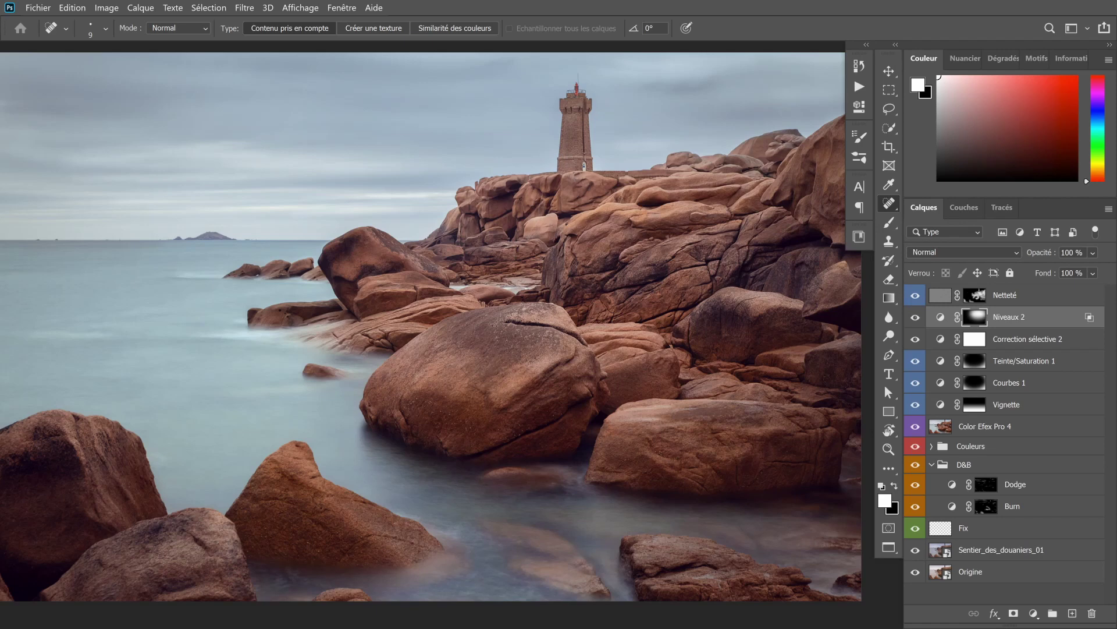
scroll(708, 319, "up", 1)
scroll(628, 325, "up", 2)
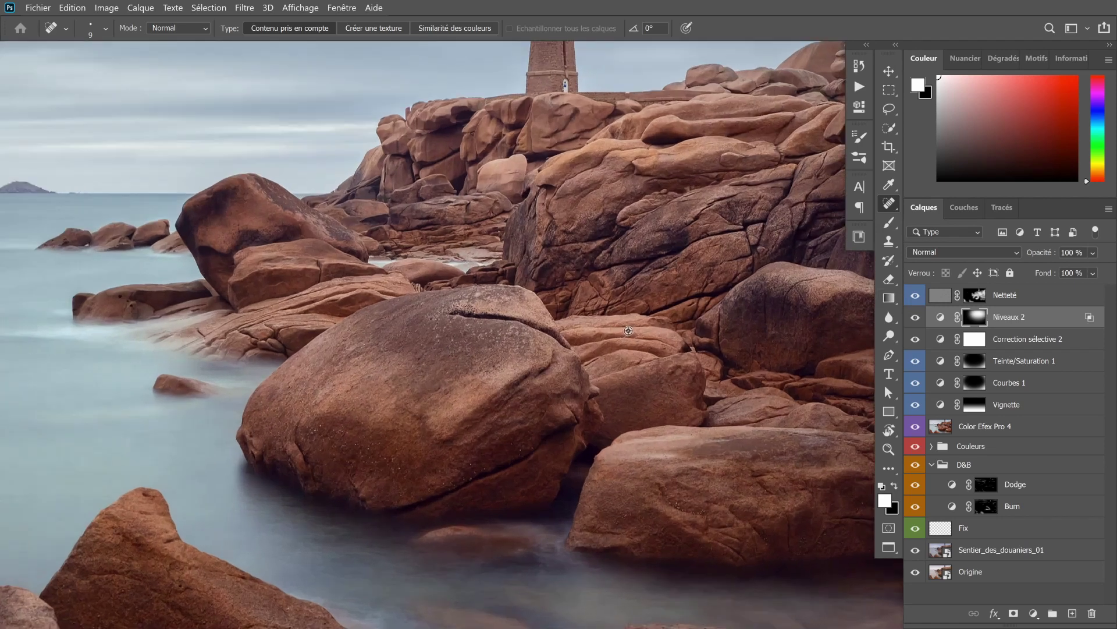
scroll(628, 326, "up", 2)
scroll(628, 326, "down", 1)
scroll(628, 325, "down", 2)
scroll(628, 323, "down", 1)
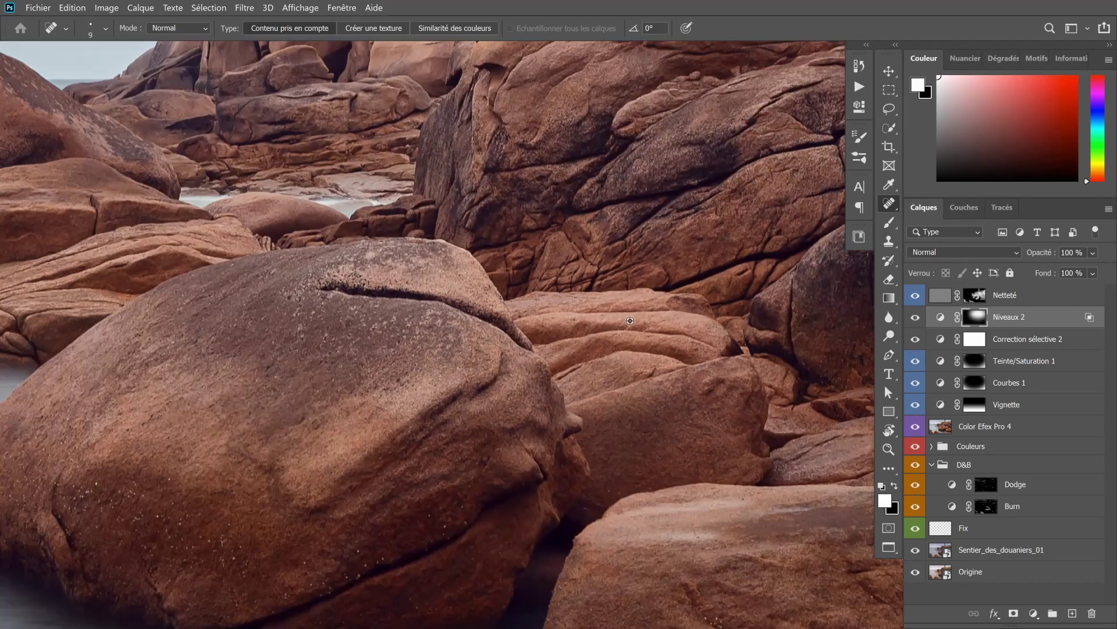
scroll(629, 320, "down", 1)
left_click(917, 298)
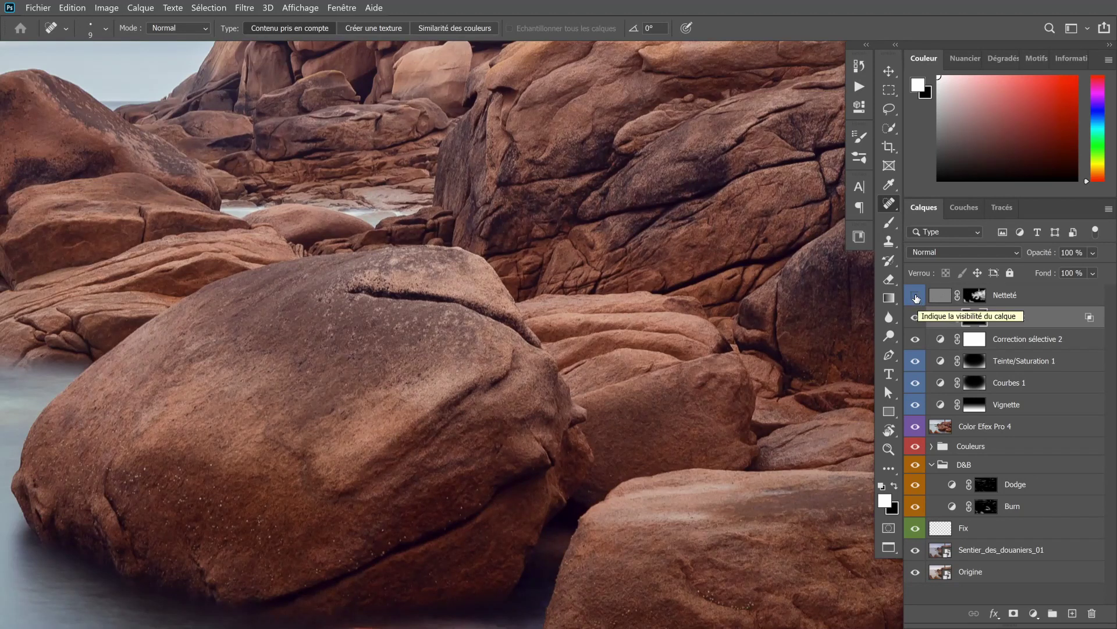
left_click(916, 297)
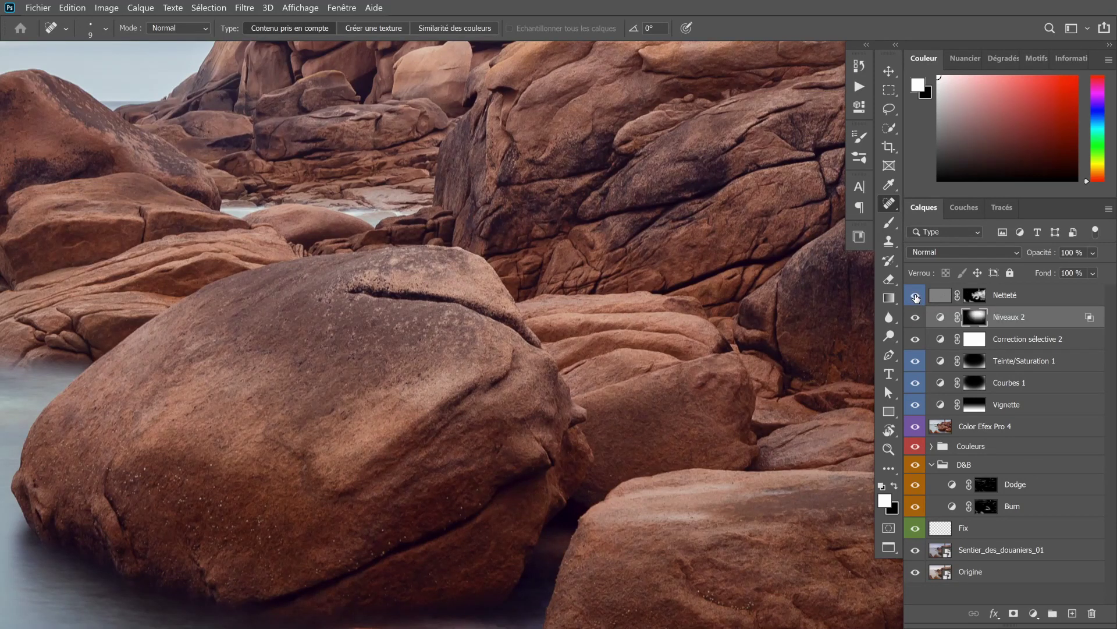
scroll(594, 297, "down", 2)
scroll(593, 298, "down", 1)
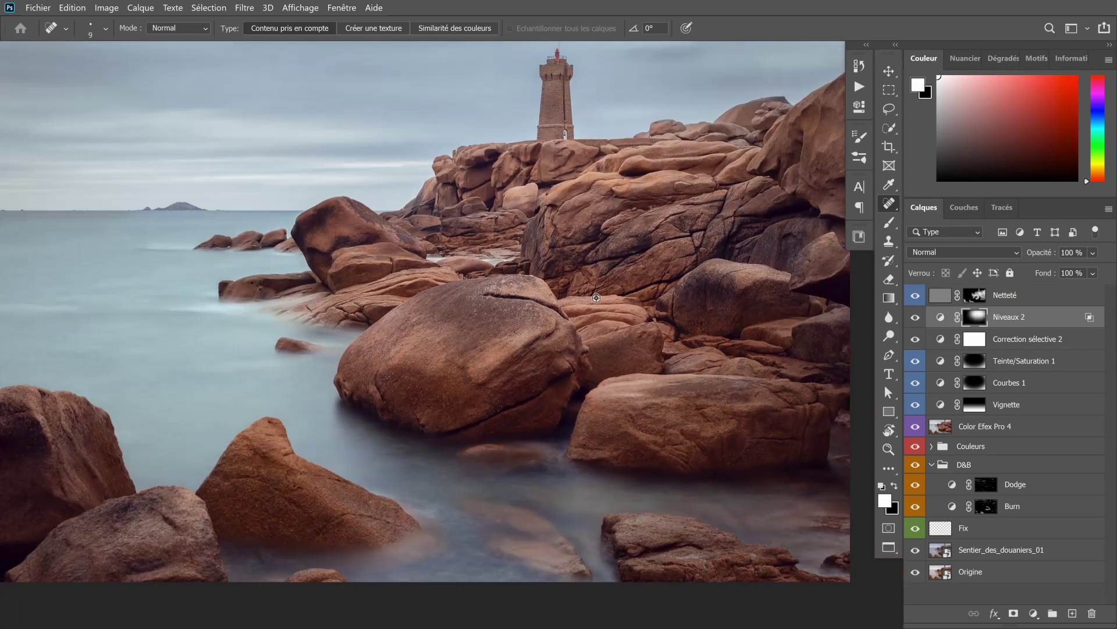
scroll(593, 298, "down", 1)
scroll(596, 298, "down", 1)
scroll(600, 298, "down", 1)
scroll(600, 298, "up", 1)
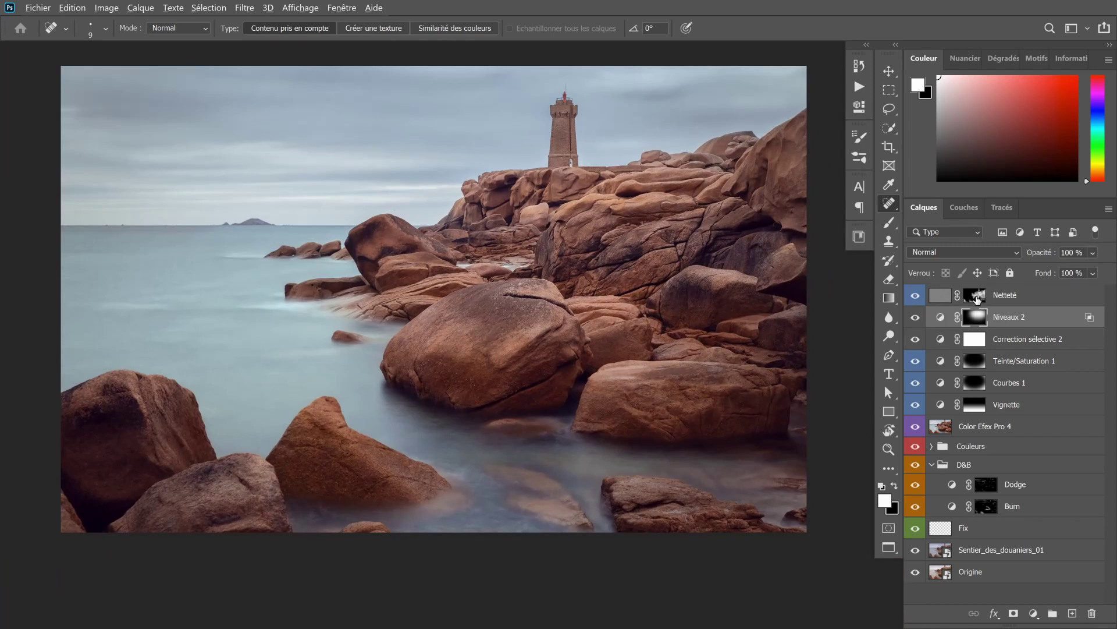
left_click(981, 297, "alt")
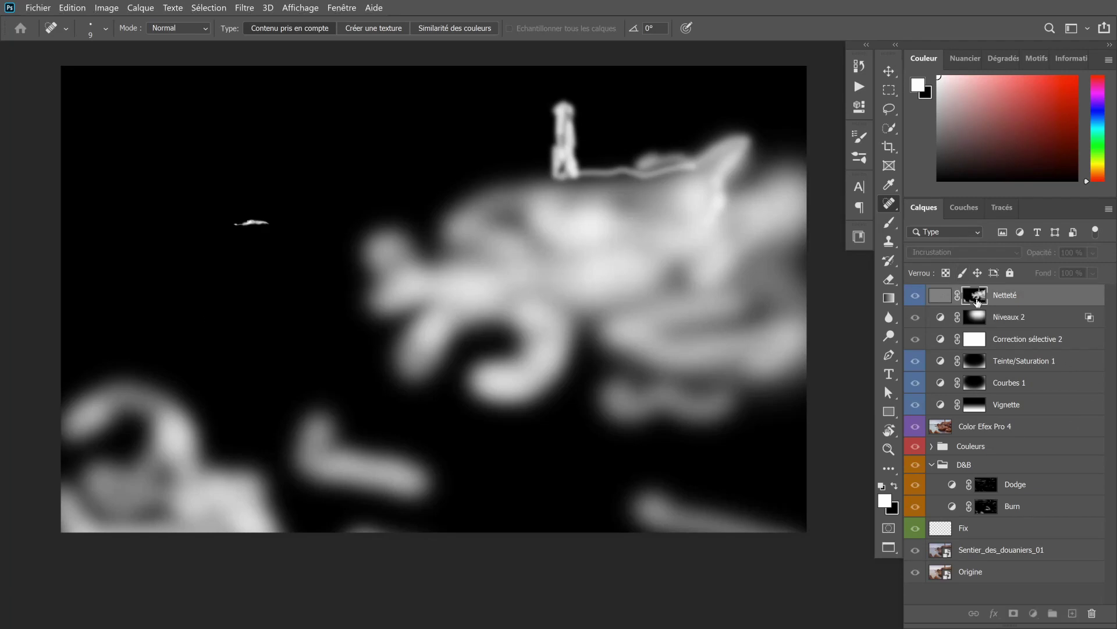
left_click(982, 300, "alt")
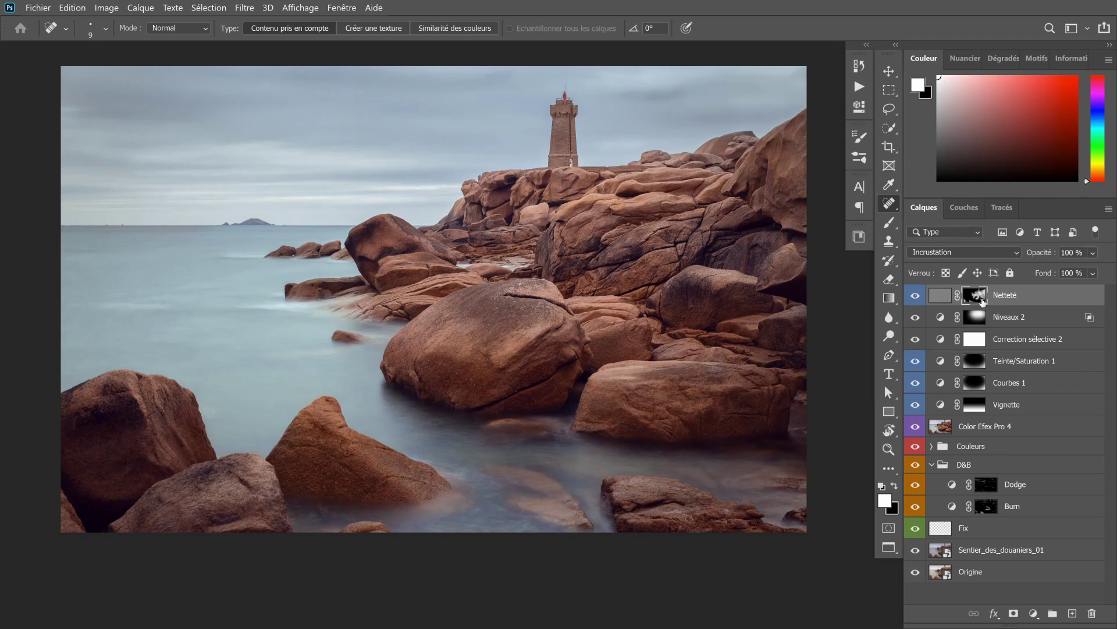